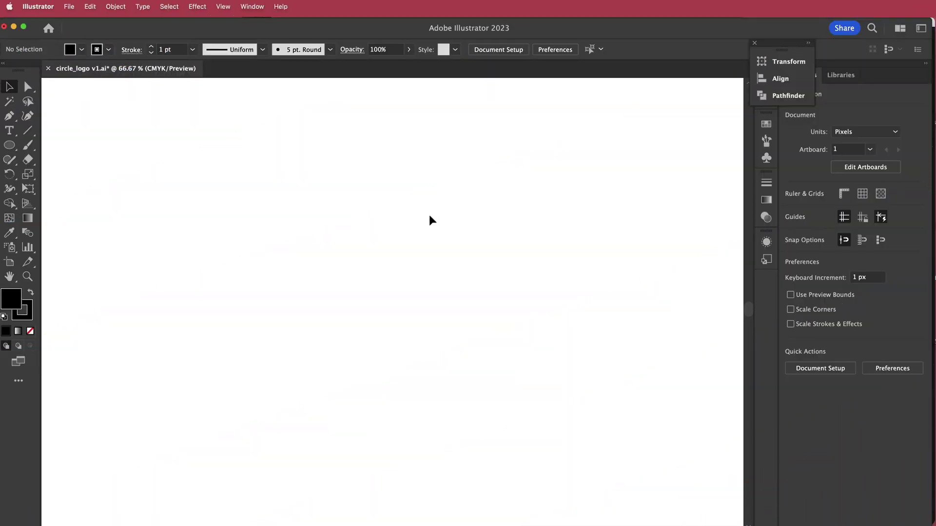
- Draw a vertical line about 257 px long with the Line Segment tool
{"action": "left_click", "coordinate": [28, 131]}
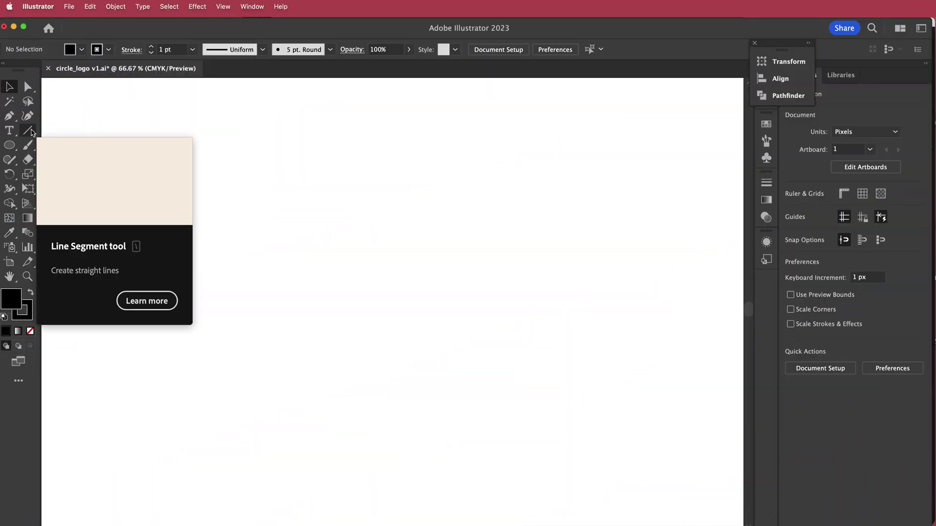
{"action": "left_click_drag", "start_coordinate": [229, 157], "coordinate": [230, 332]}
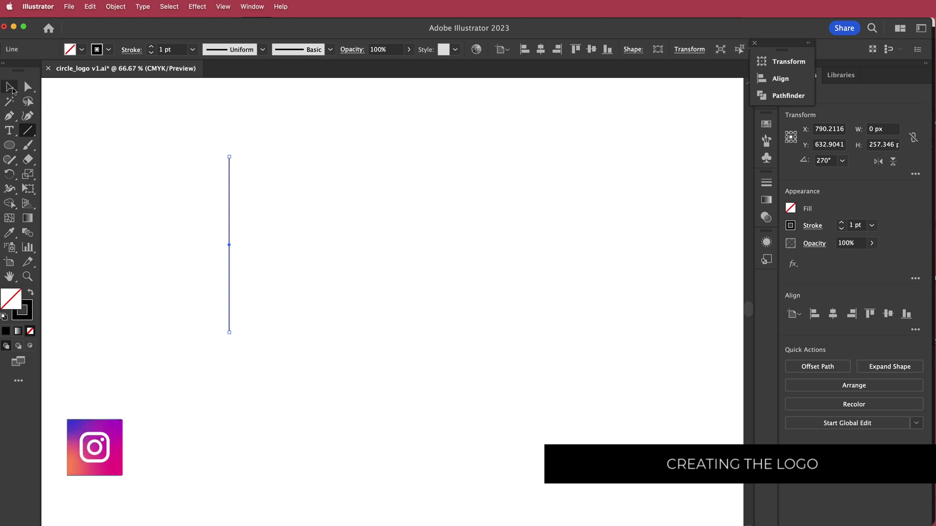
{"action": "left_click", "coordinate": [11, 88]}
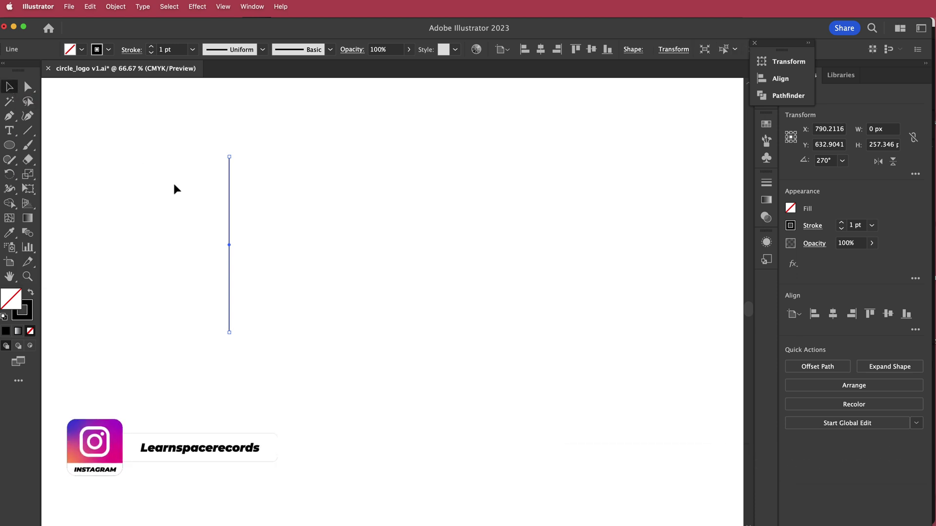
- Duplicate the vertical line sideways about 31 px and repeat the copy to make a row of eight evenly spaced lines
{"action": "left_click_drag", "start_coordinate": [230, 179], "coordinate": [251, 184], "text": "alt"}
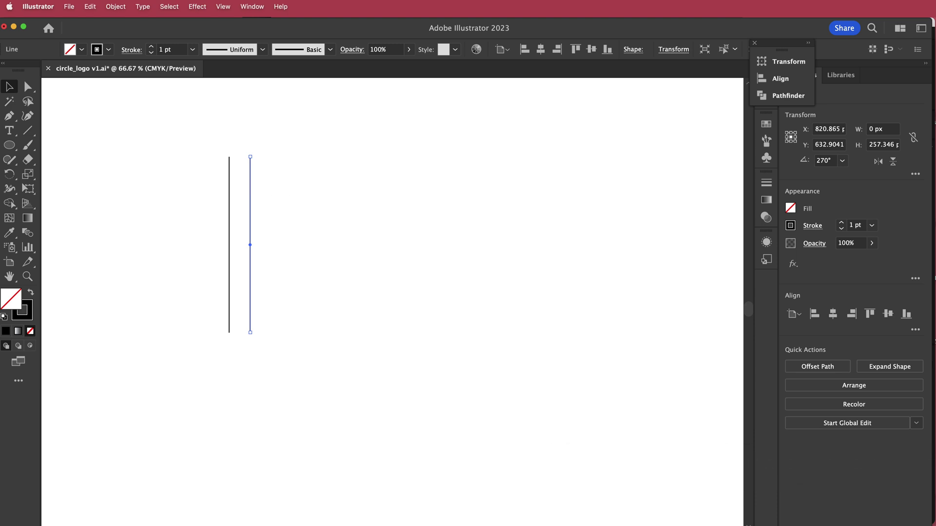
{"action": "key", "text": "super+d"}
{"action": "key", "text": "super+d"}
{"action": "key", "text": "super+d"}
{"action": "key", "text": "super+d"}
{"action": "key", "text": "super+d"}
{"action": "key", "text": "super+d"}
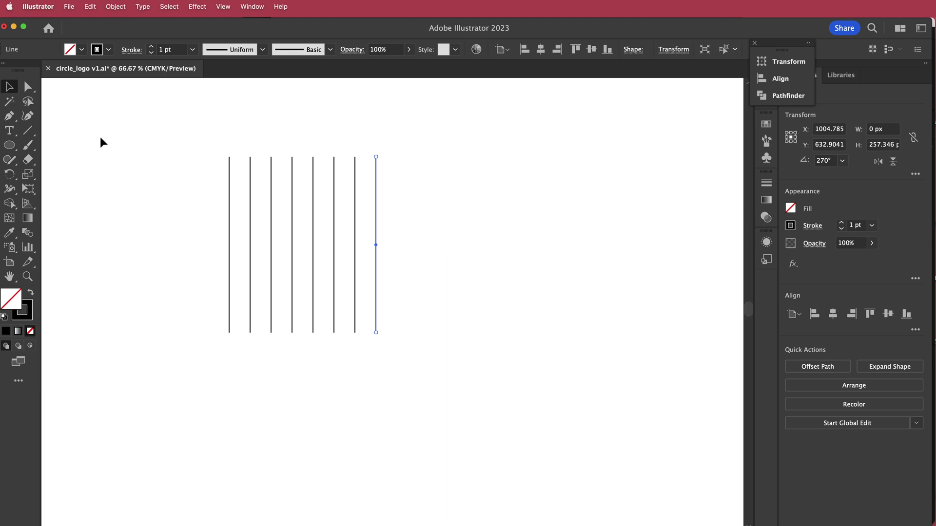
- Draw a circle about 215 px in diameter spanning from the first to the last vertical line
{"action": "left_click", "coordinate": [10, 146]}
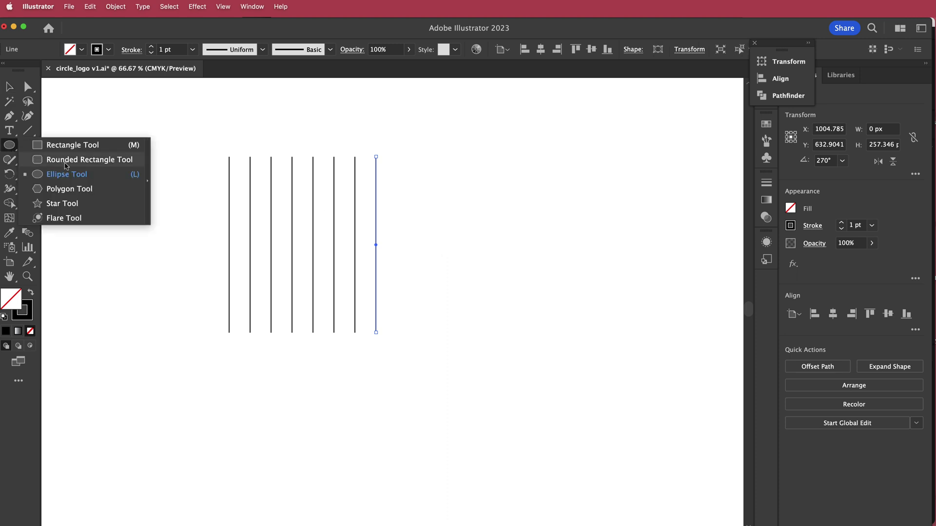
{"action": "left_click", "coordinate": [68, 174]}
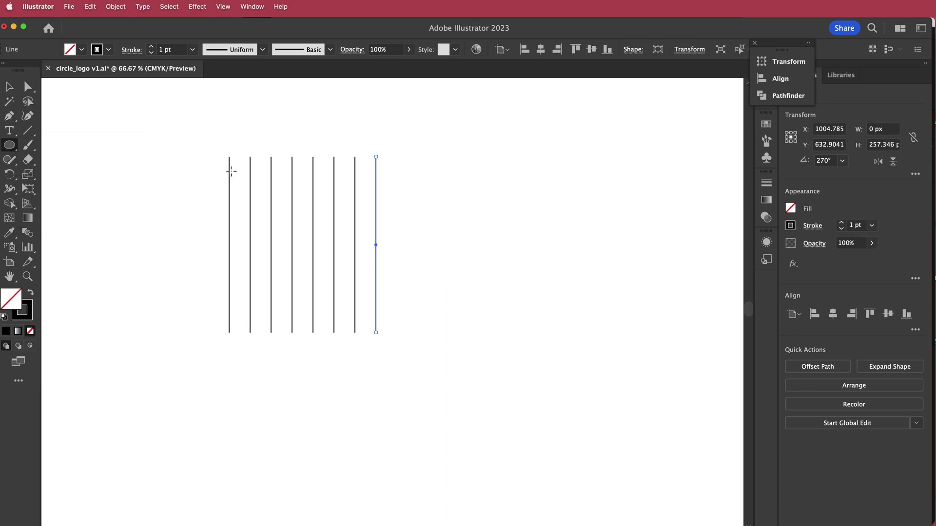
{"action": "left_click_drag", "start_coordinate": [230, 168], "coordinate": [375, 254]}
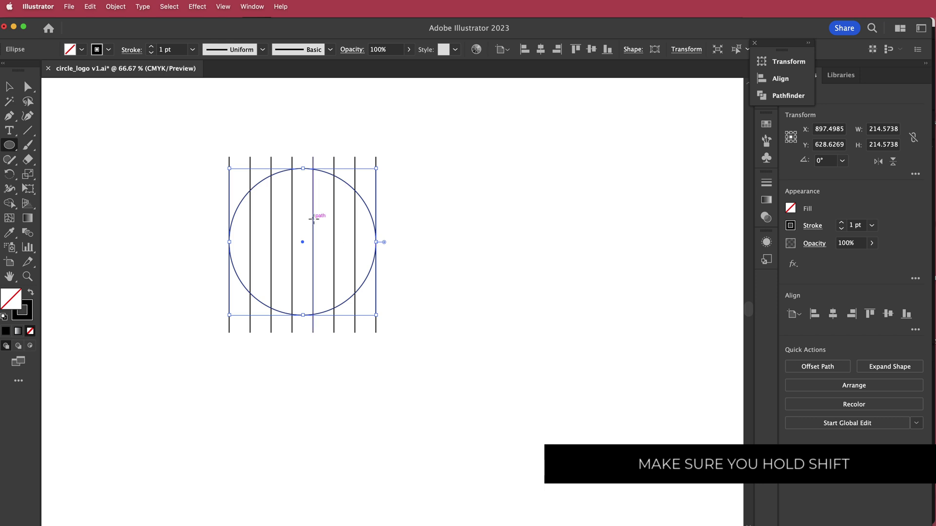
- Paste a copy of the circle in place and scale it from its centre to about 153 px, meeting the second and seventh lines
{"action": "left_click", "coordinate": [90, 6]}
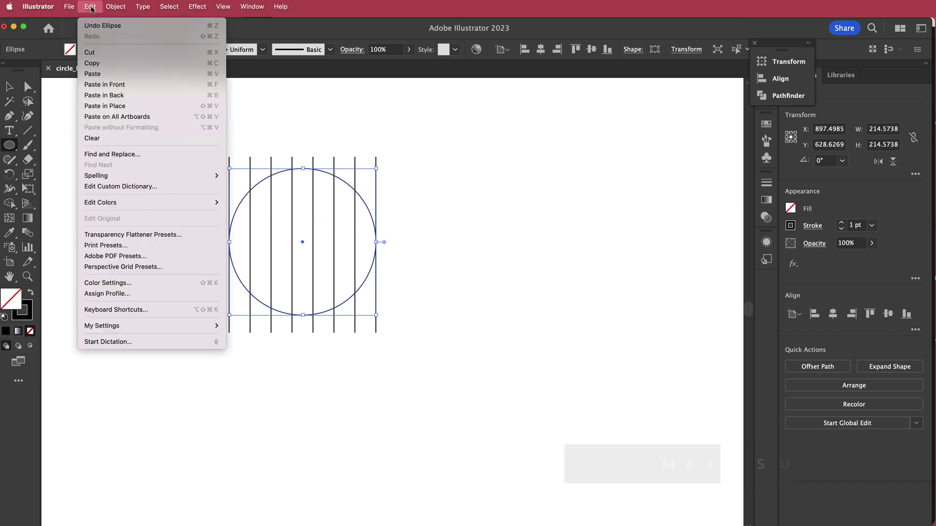
{"action": "left_click", "coordinate": [137, 107]}
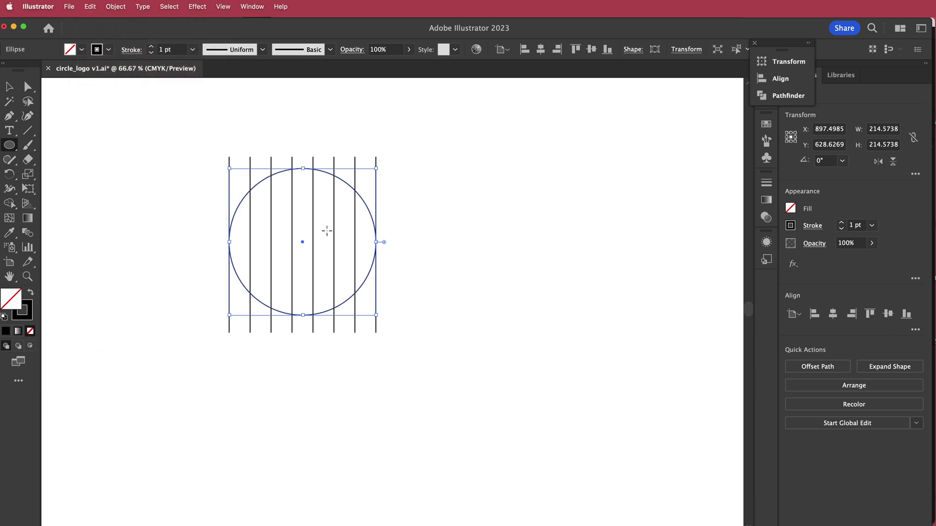
{"action": "left_click", "coordinate": [10, 88]}
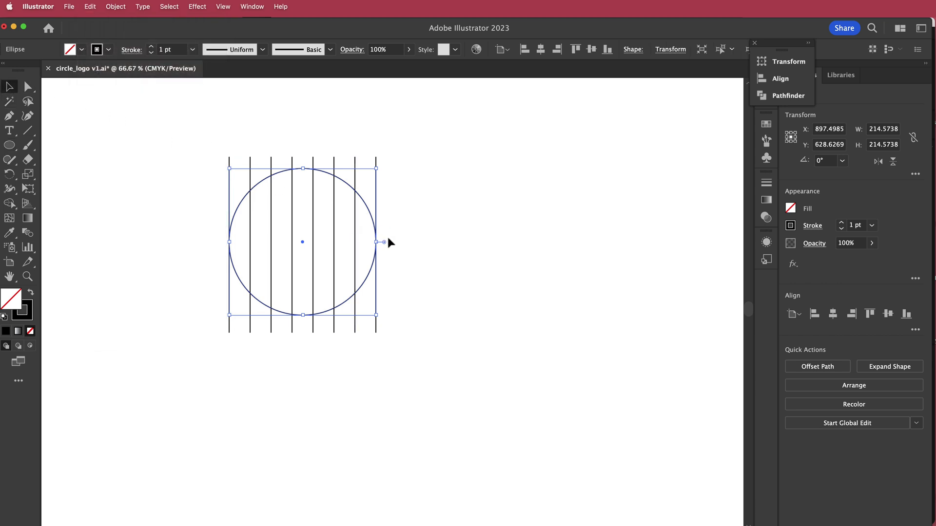
{"action": "left_click_drag", "start_coordinate": [377, 242], "coordinate": [358, 242]}
{"action": "key", "text": "alt"}
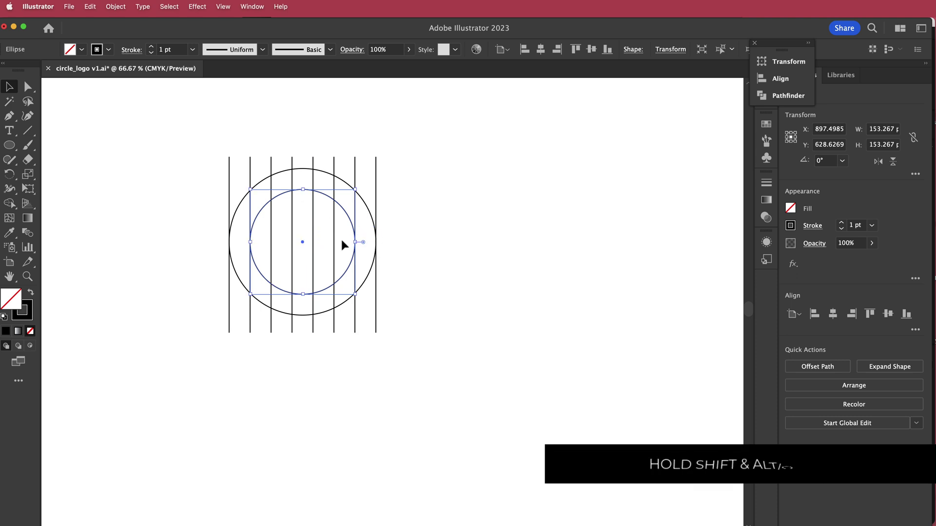
{"action": "key", "text": "super"}
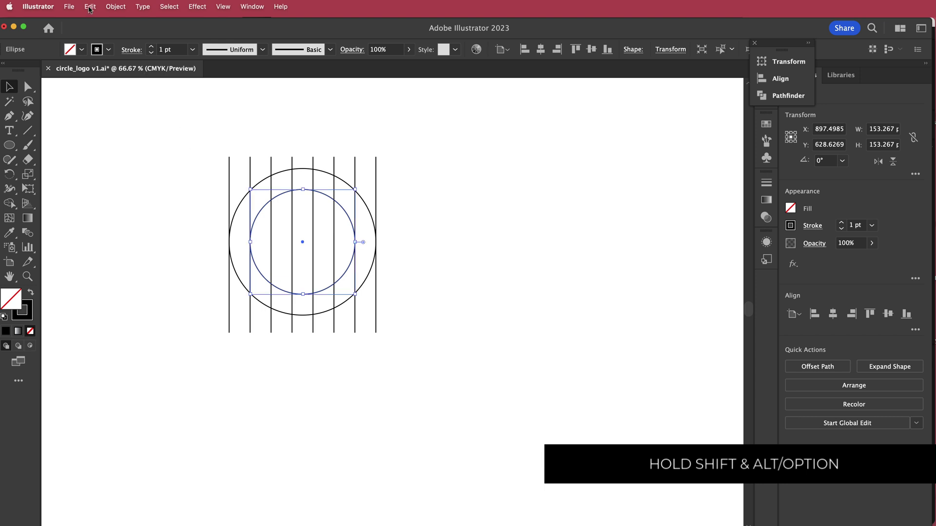
- Paste another circle in place and scale it from its centre to about 92 px, meeting the third and sixth lines
{"action": "left_click", "coordinate": [90, 6]}
{"action": "left_click", "coordinate": [129, 106]}
{"action": "left_click_drag", "start_coordinate": [355, 242], "coordinate": [336, 241]}
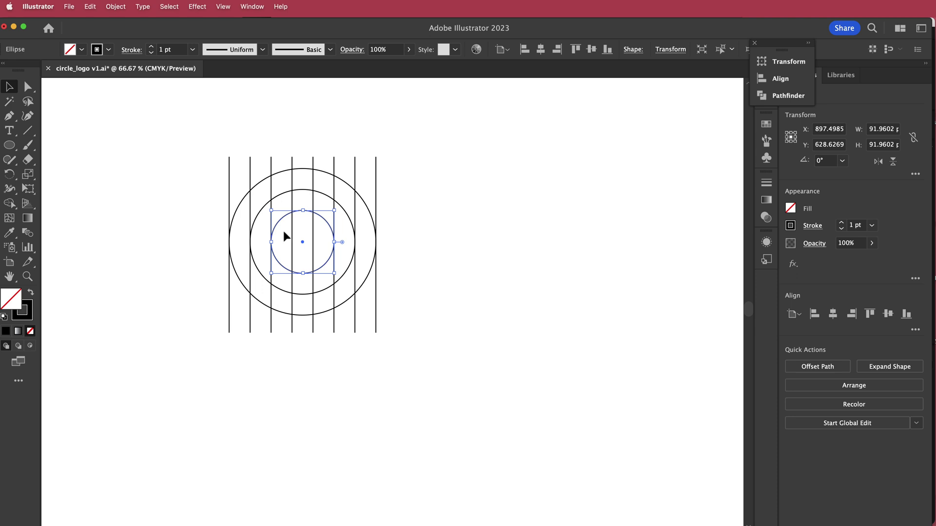
- Paste a fourth circle in place and scale it from its centre to fit between the two middle lines
{"action": "left_click", "coordinate": [91, 7]}
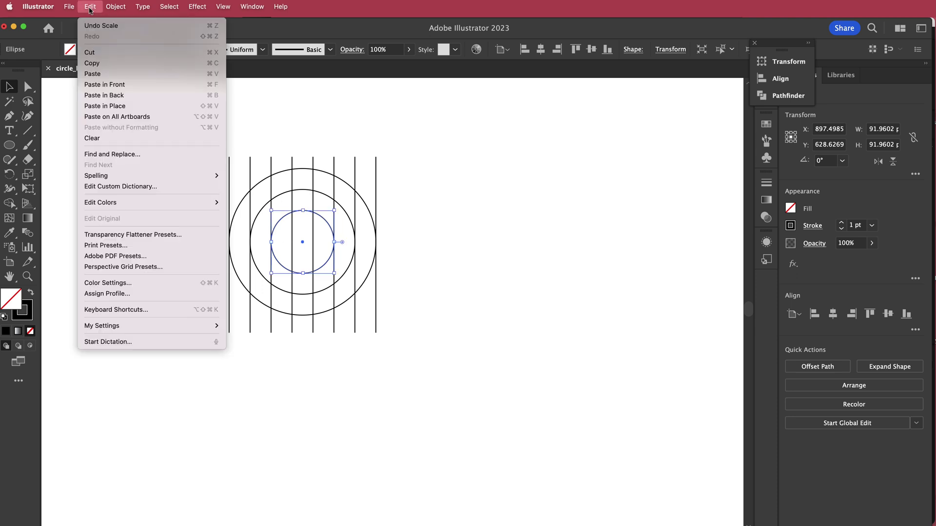
{"action": "left_click", "coordinate": [134, 107]}
{"action": "left_click_drag", "start_coordinate": [334, 242], "coordinate": [316, 242]}
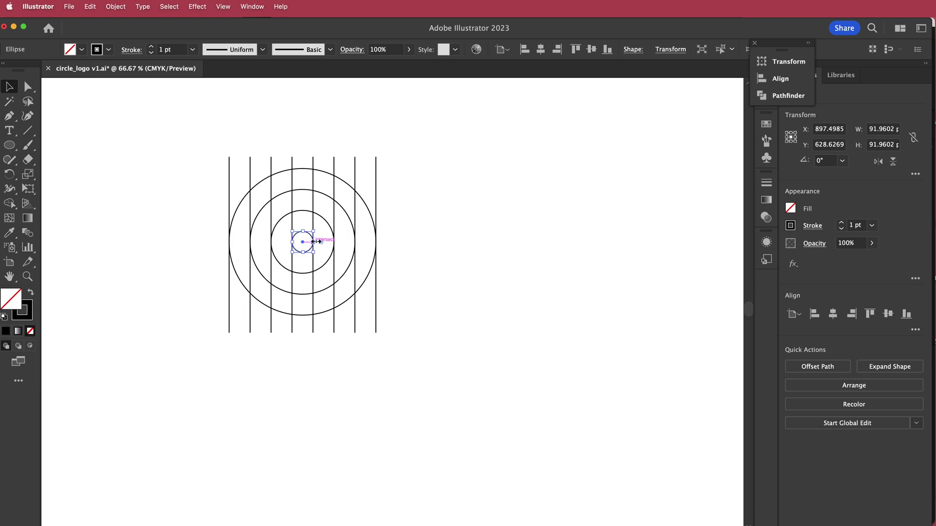
- Rotate all the lines and circles together 45° clockwise
{"action": "left_click_drag", "start_coordinate": [177, 147], "coordinate": [464, 376]}
{"action": "left_click_drag", "start_coordinate": [379, 154], "coordinate": [420, 202]}
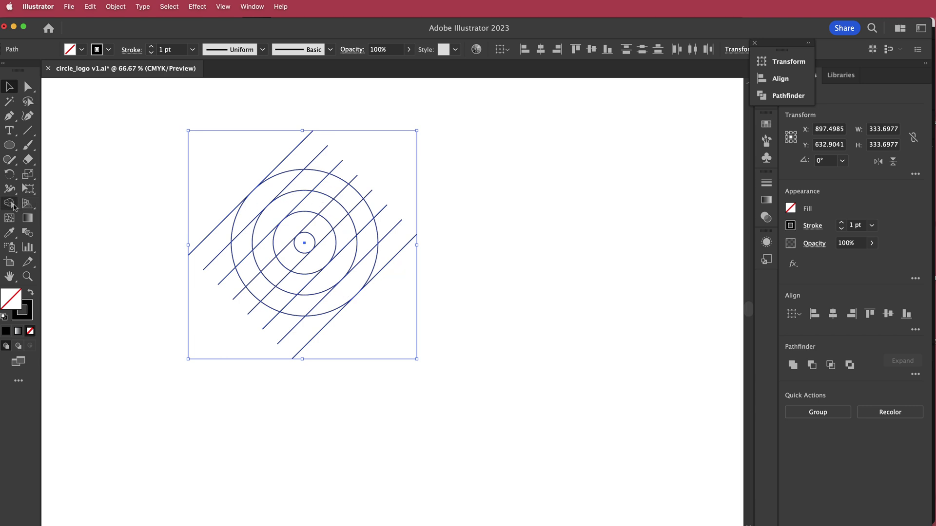
- Merge the outer ring segments and diagonal bands into one S-shaped logo using the Shape Builder tool with a black fill
{"action": "left_click", "coordinate": [13, 206]}
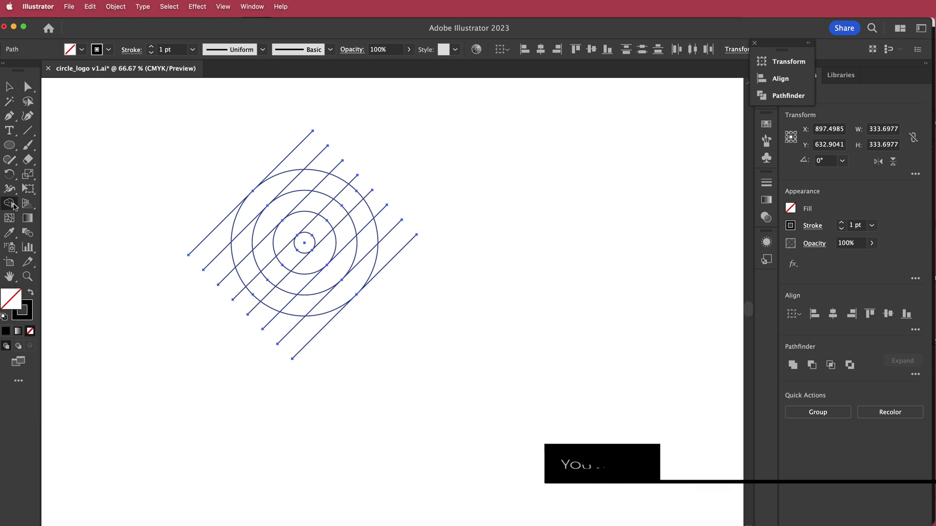
{"action": "double_click", "coordinate": [17, 296]}
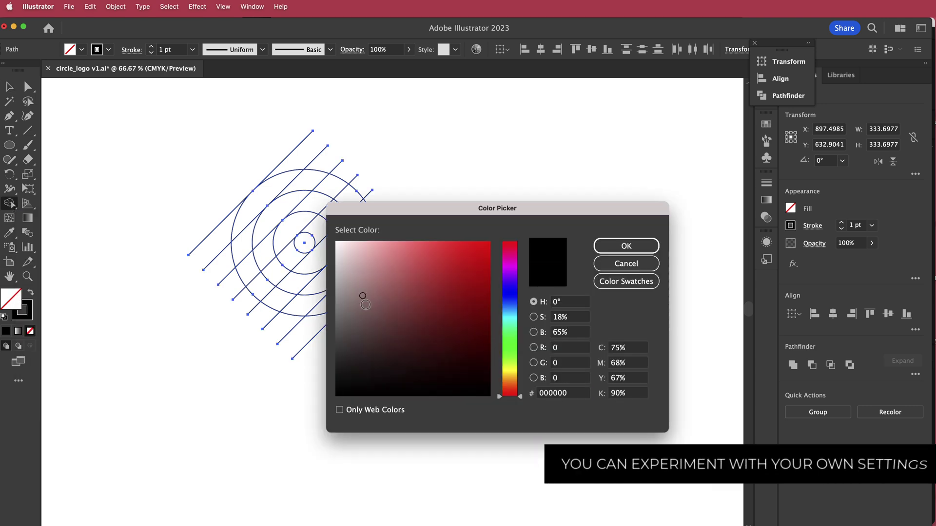
{"action": "left_click", "coordinate": [626, 246]}
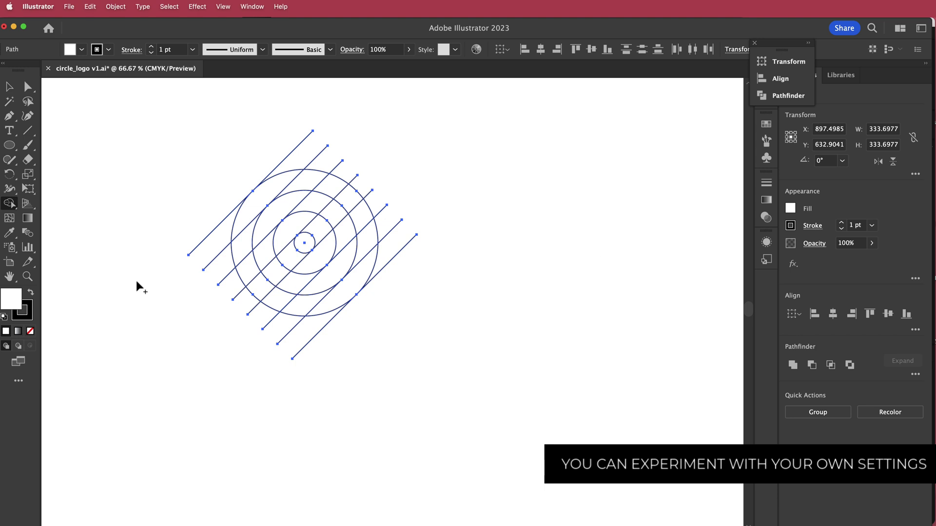
{"action": "left_click", "coordinate": [30, 293]}
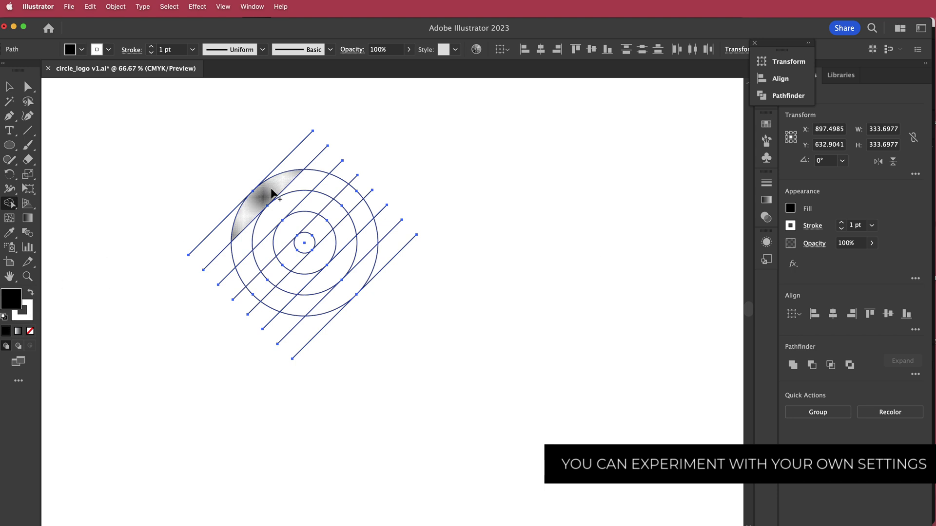
{"action": "mouse_move", "coordinate": [267, 196]}
{"action": "left_mouse_down"}
{"action": "mouse_move", "coordinate": [246, 235]}
{"action": "mouse_move", "coordinate": [246, 261]}
{"action": "mouse_move", "coordinate": [323, 196]}
{"action": "mouse_move", "coordinate": [357, 207]}
{"action": "mouse_move", "coordinate": [360, 219]}
{"action": "mouse_move", "coordinate": [287, 299]}
{"action": "mouse_move", "coordinate": [344, 294]}
{"action": "left_mouse_up"}
{"action": "key", "text": "v"}
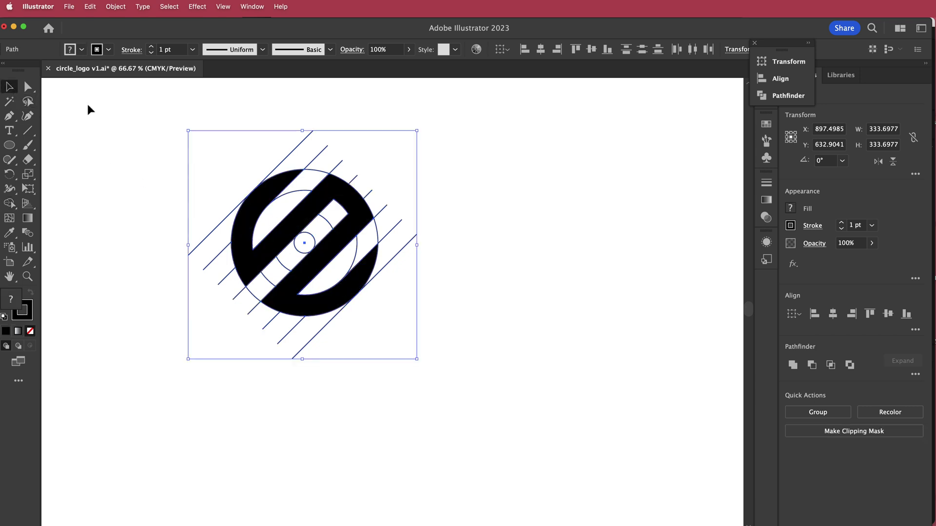
- Move the black logo shape away from the construction artwork and delete the leftover lines and arcs
{"action": "left_click_drag", "start_coordinate": [309, 213], "coordinate": [517, 177]}
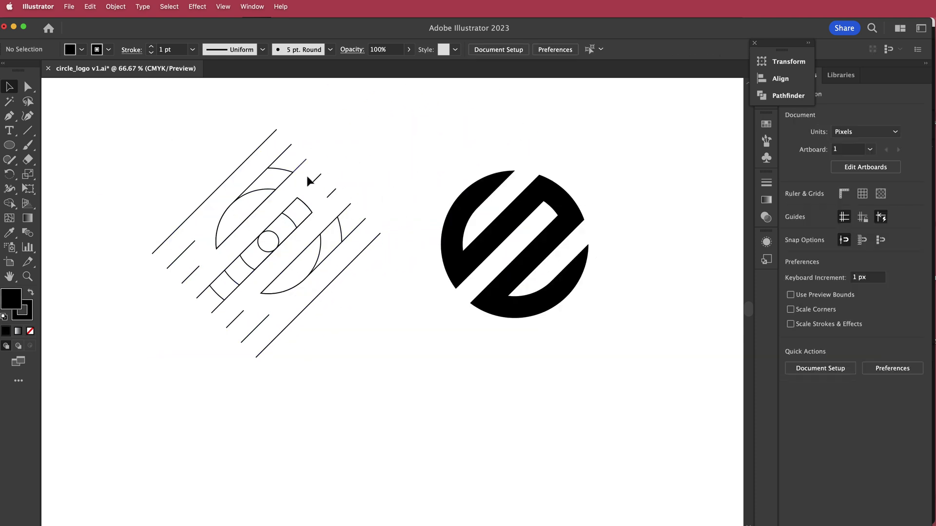
{"action": "left_click_drag", "start_coordinate": [126, 130], "coordinate": [391, 397]}
{"action": "key", "text": "Delete"}
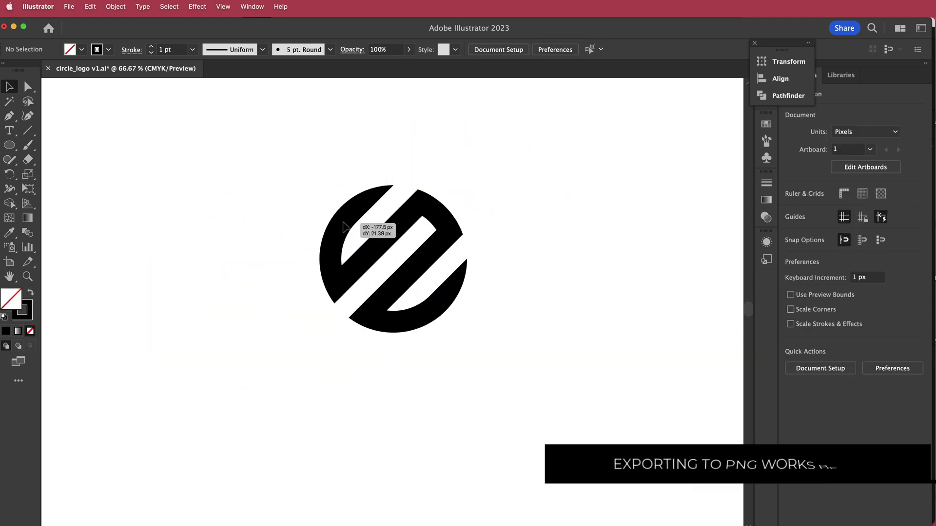
- Move the black logo back toward the middle of the canvas and save the document
{"action": "left_click", "coordinate": [363, 218]}
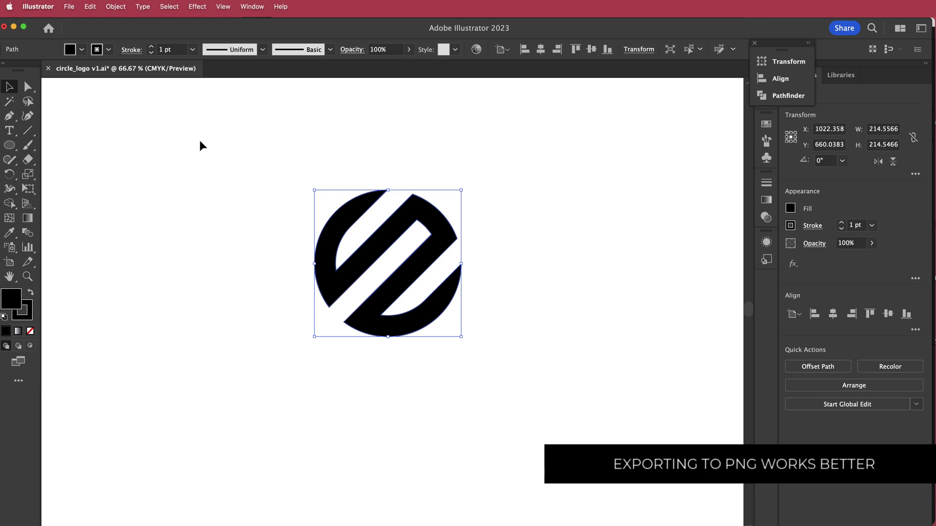
{"action": "left_click", "coordinate": [70, 9]}
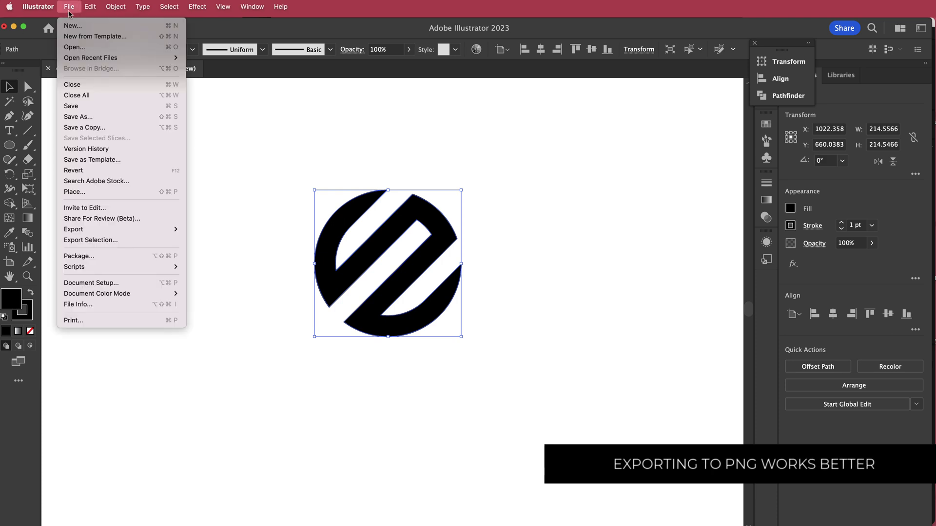
{"action": "left_click", "coordinate": [109, 106]}
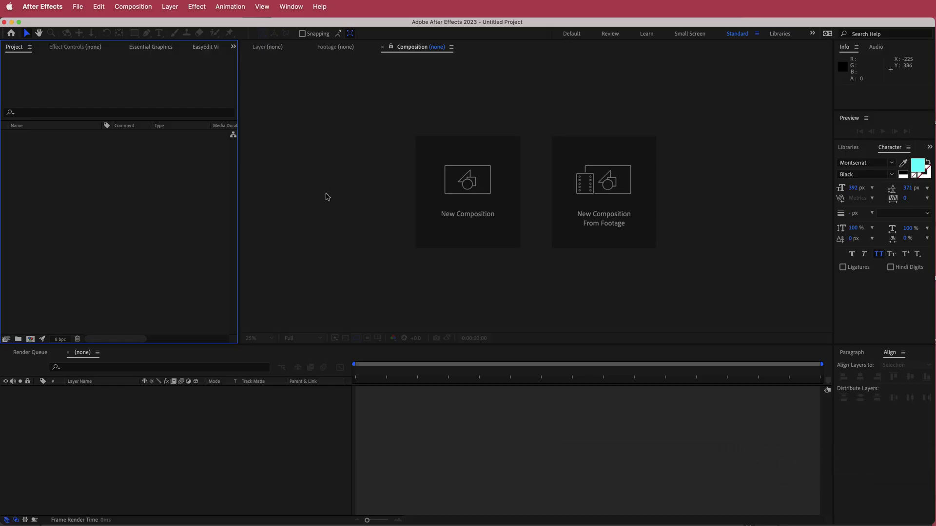
- In After Effects, create a 1920 x 1080 composition at 29.97 fps with a 10-second duration
{"action": "left_click", "coordinate": [464, 212]}
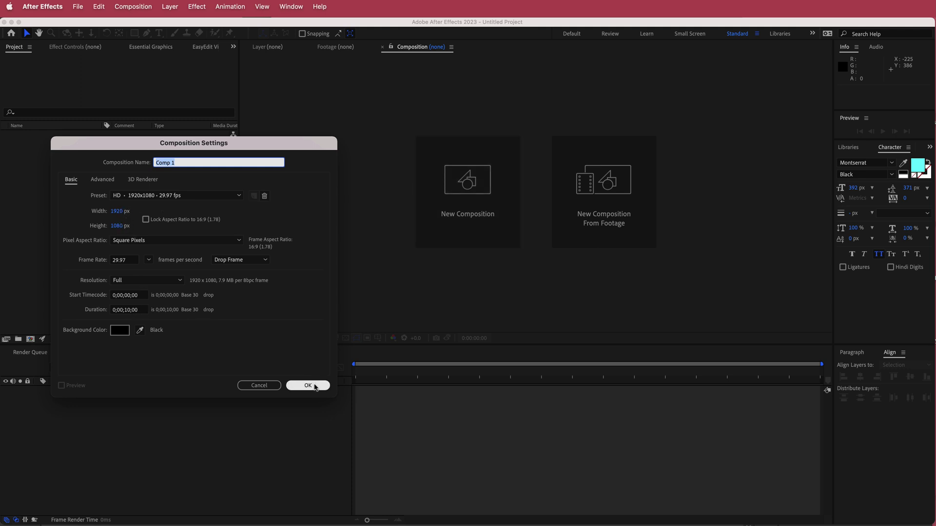
{"action": "left_click", "coordinate": [309, 385]}
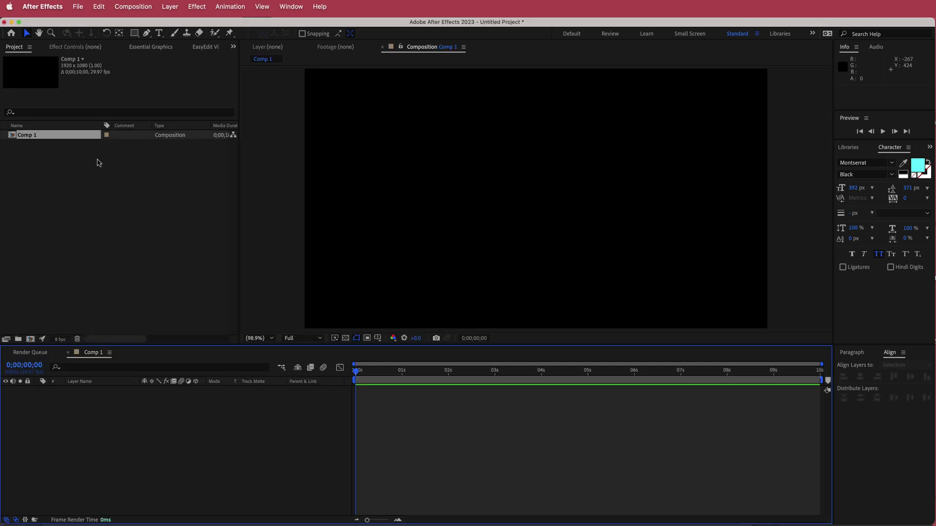
- Import circle_logo_v1.png into the project and add it as a layer in Comp 1
{"action": "right_click", "coordinate": [99, 163]}
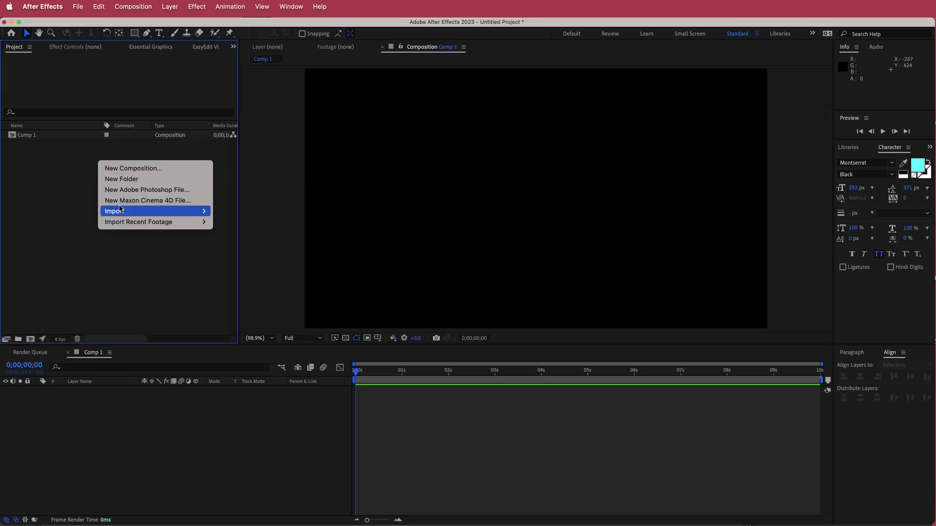
{"action": "mouse_move", "coordinate": [121, 213]}
{"action": "left_click", "coordinate": [225, 212]}
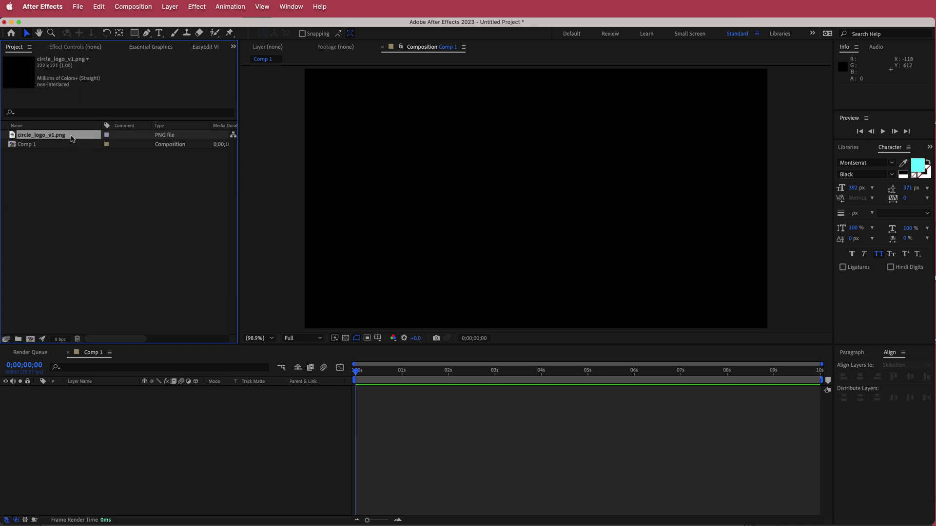
{"action": "left_click_drag", "start_coordinate": [41, 138], "coordinate": [167, 397]}
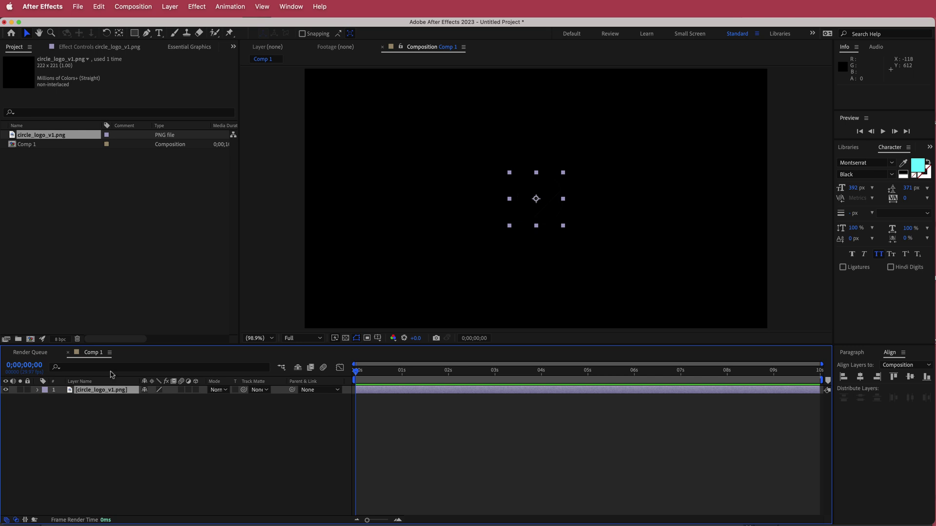
- Apply the Fill effect to the logo layer and set its color to white
{"action": "key", "text": "ctrl+space"}
{"action": "type", "text": "fil"}
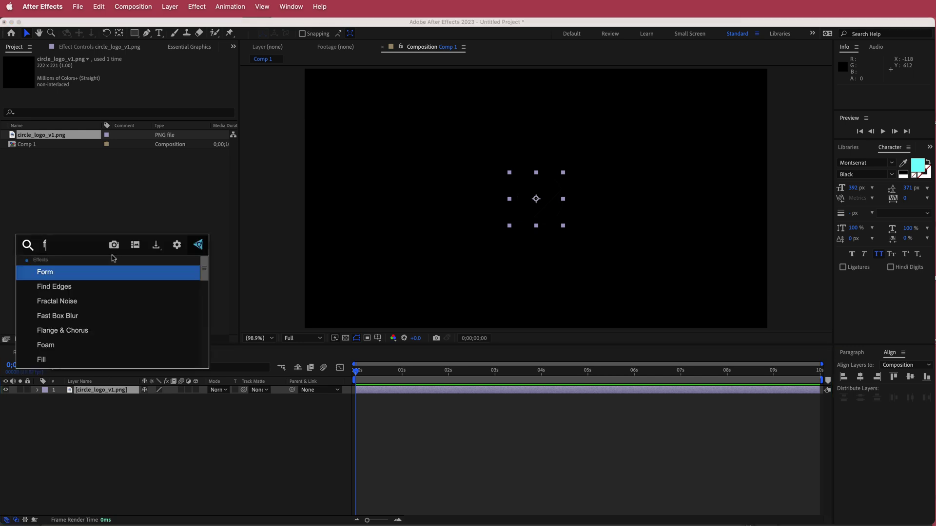
{"action": "key", "text": "Return"}
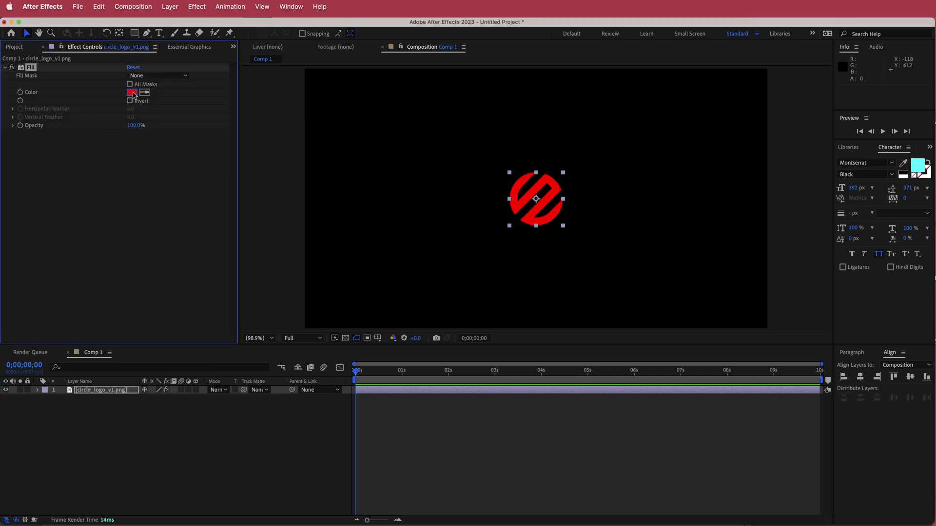
{"action": "left_click", "coordinate": [132, 92]}
{"action": "left_click_drag", "start_coordinate": [114, 193], "coordinate": [7, 152]}
{"action": "left_click", "coordinate": [246, 182]}
- Set the logo layer's scale to 272%
{"action": "key", "text": "s"}
{"action": "left_click_drag", "start_coordinate": [155, 398], "coordinate": [237, 398]}
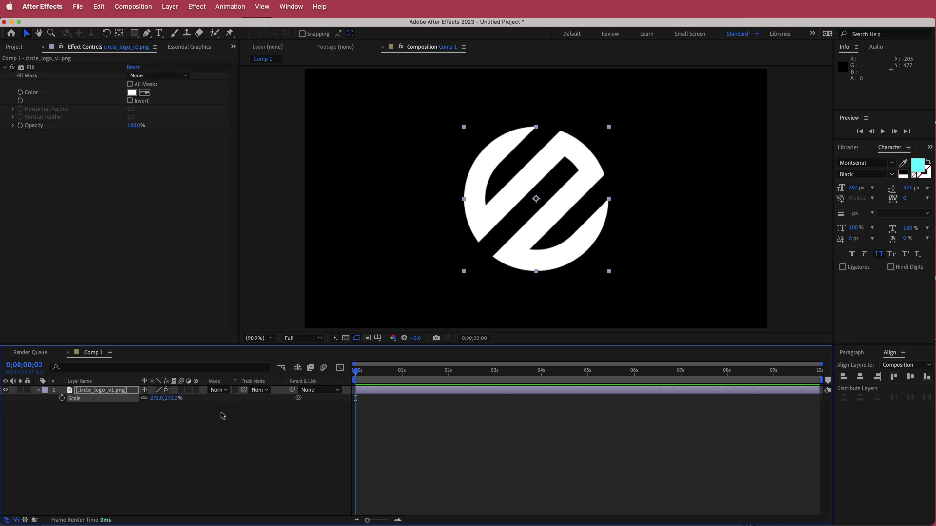
- Pre-compose the circle_logo_v1.png layer into a new composition named LOGO, moving all attributes into it
{"action": "left_click", "coordinate": [221, 432]}
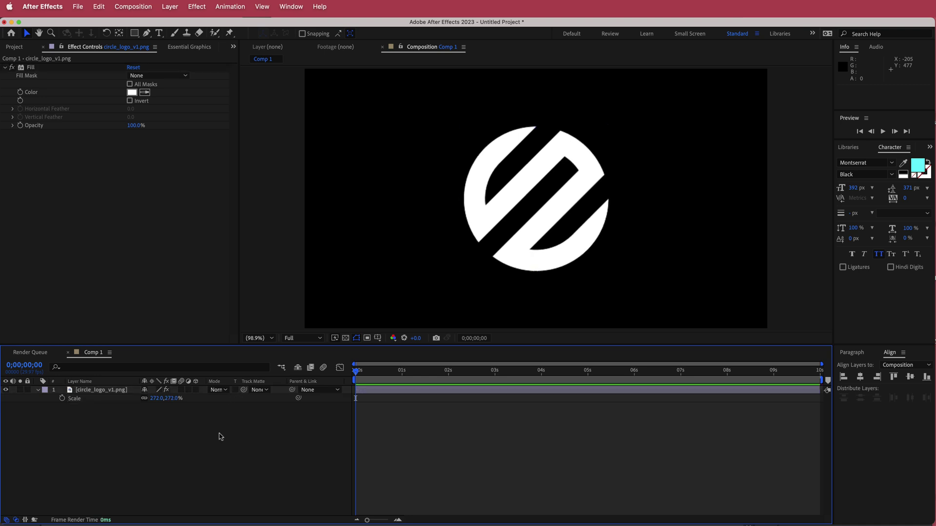
{"action": "left_click", "coordinate": [124, 392]}
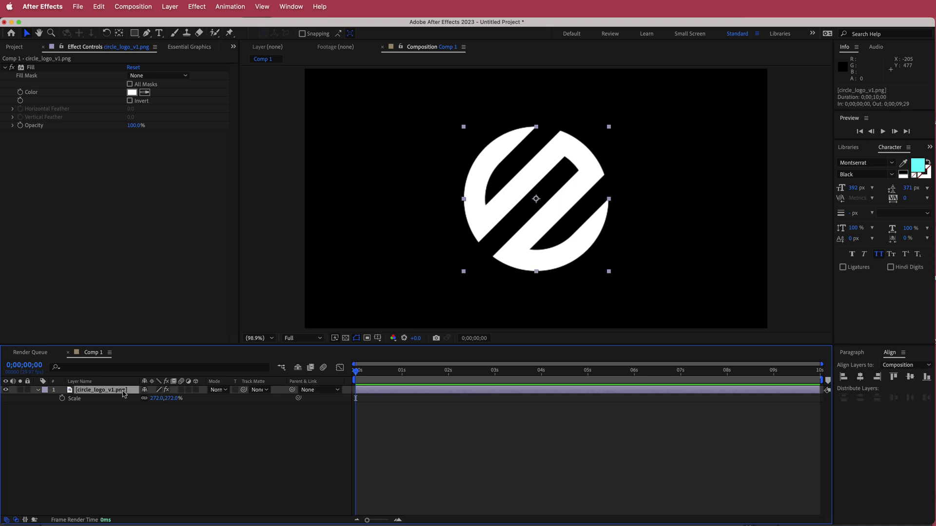
{"action": "left_click", "coordinate": [171, 7]}
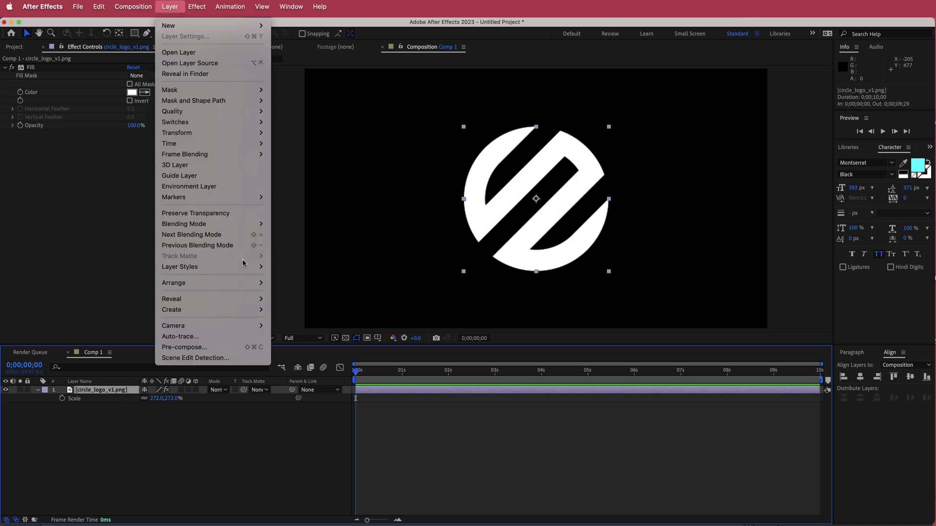
{"action": "left_click", "coordinate": [246, 347]}
{"action": "type", "text": "LOGO"}
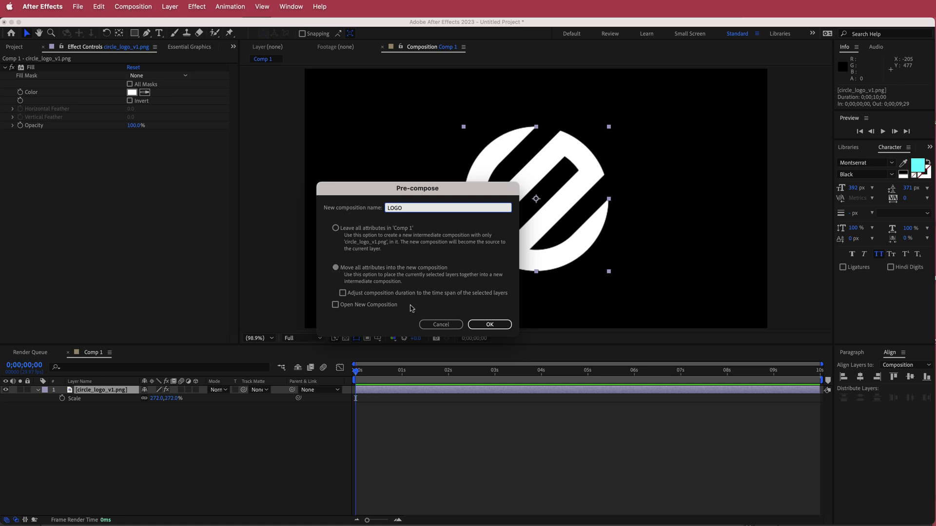
{"action": "left_click", "coordinate": [487, 324]}
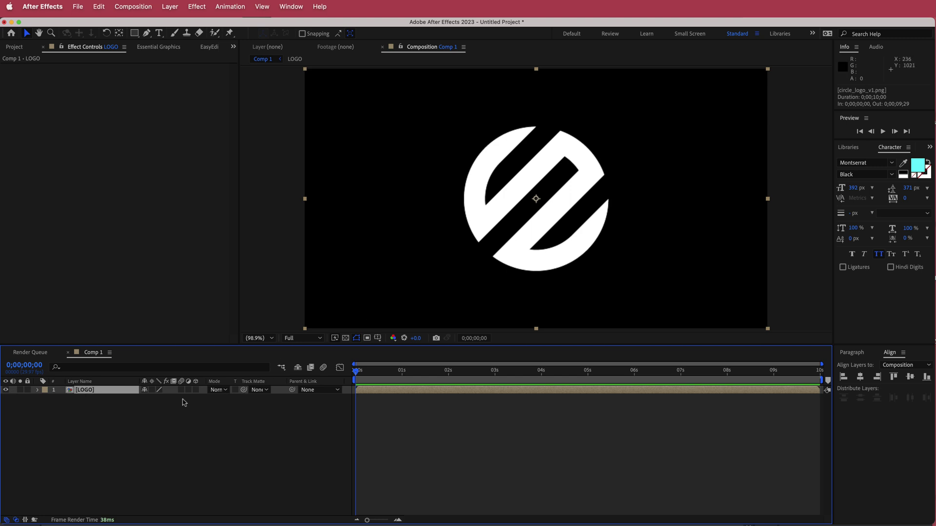
- Apply the Gradient Ramp effect to the LOGO layer
{"action": "left_click", "coordinate": [153, 390]}
{"action": "key", "text": "ctrl+space"}
{"action": "type", "text": "ram"}
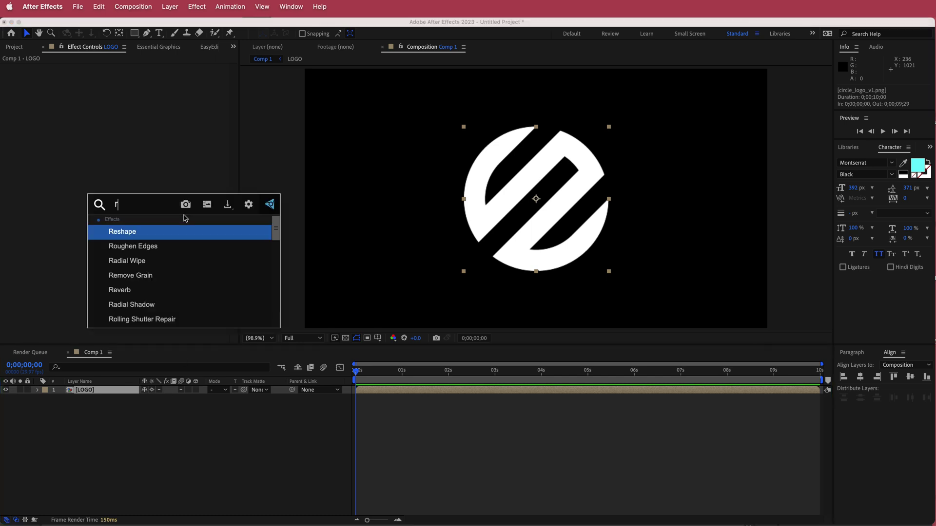
{"action": "left_click", "coordinate": [175, 238]}
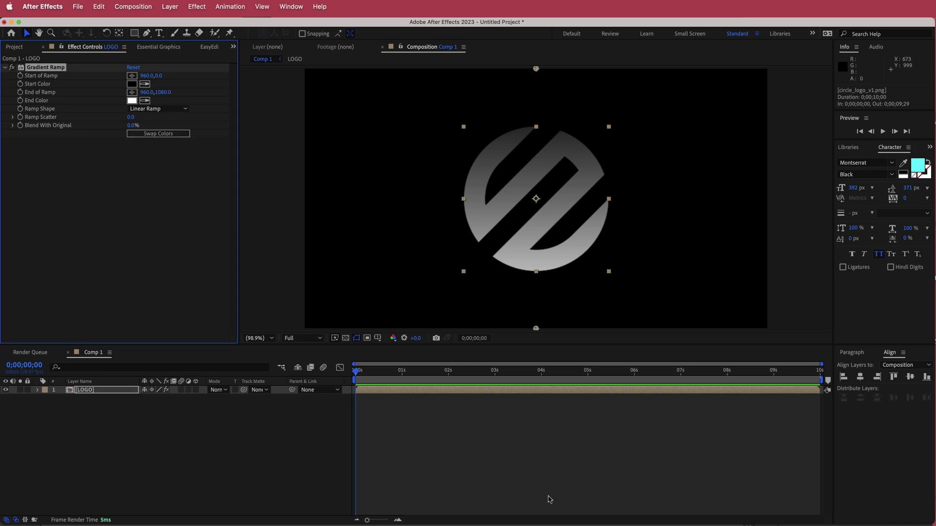
- Copy colors from a Color Hunt palette and set the ramp's start color to dark purple and end color to pale pink
{"action": "key", "text": "super+Tab"}
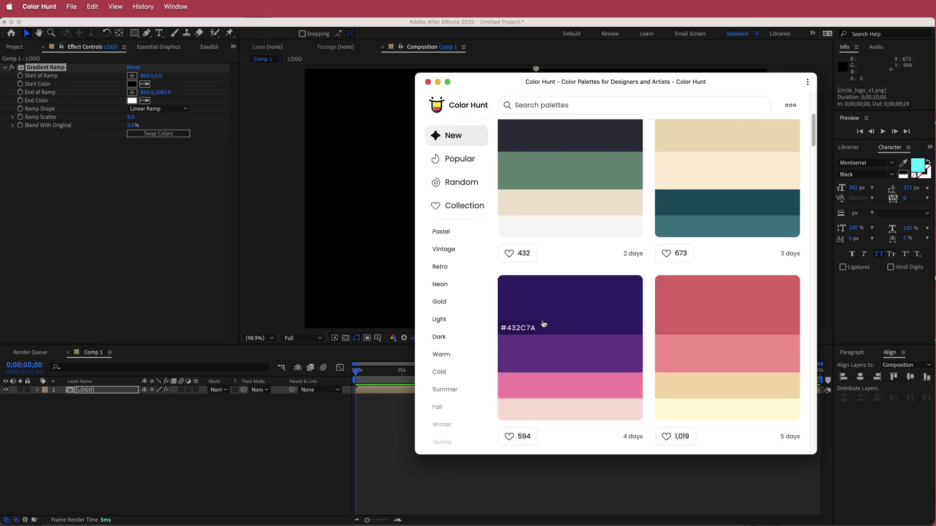
{"action": "left_click", "coordinate": [523, 329]}
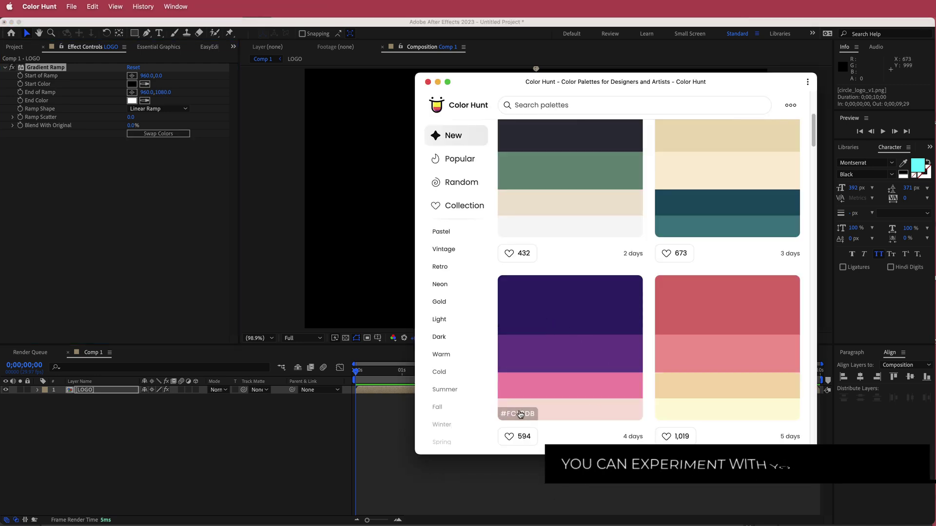
{"action": "left_click", "coordinate": [133, 84]}
{"action": "key", "text": "super+v"}
{"action": "left_click", "coordinate": [242, 184]}
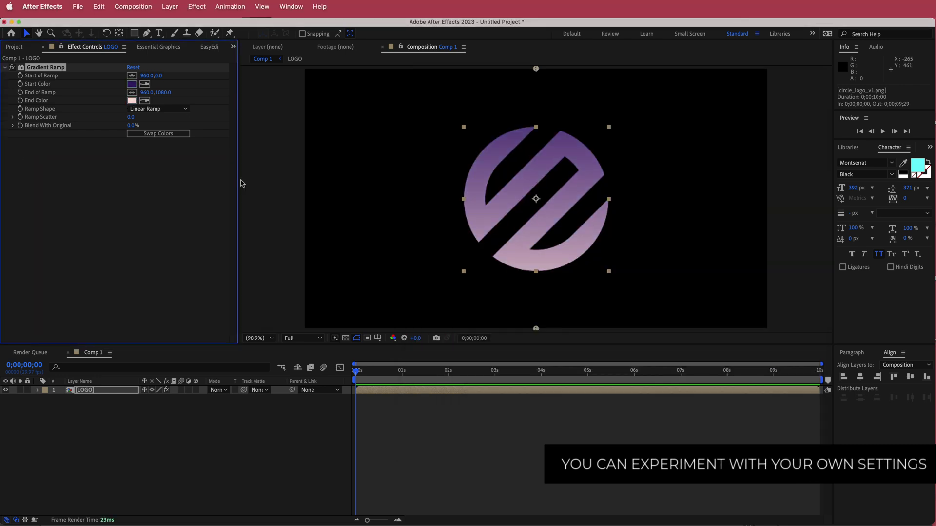
- Apply Bevel Alpha to the LOGO layer with edge thickness 6 and light intensity 1
{"action": "key", "text": "ctrl+space"}
{"action": "type", "text": "bec"}
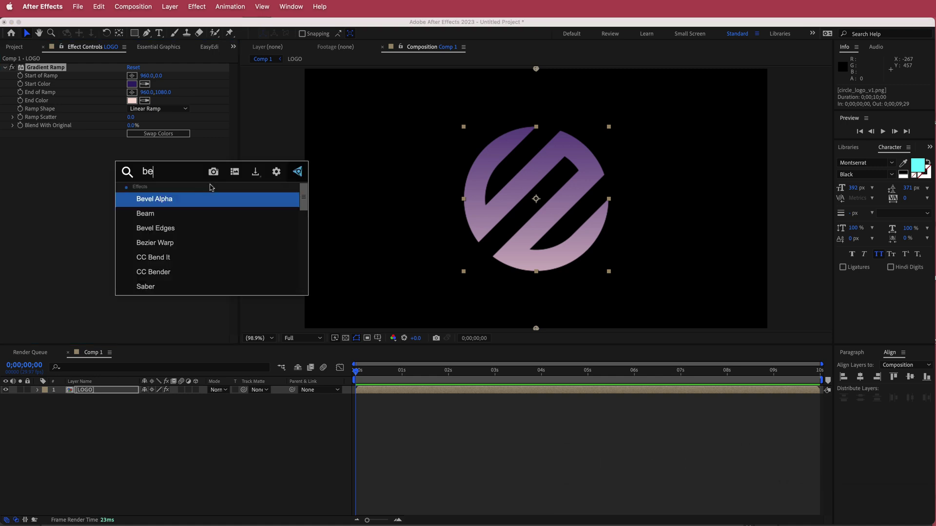
{"action": "left_click", "coordinate": [172, 200]}
{"action": "left_click", "coordinate": [133, 150]}
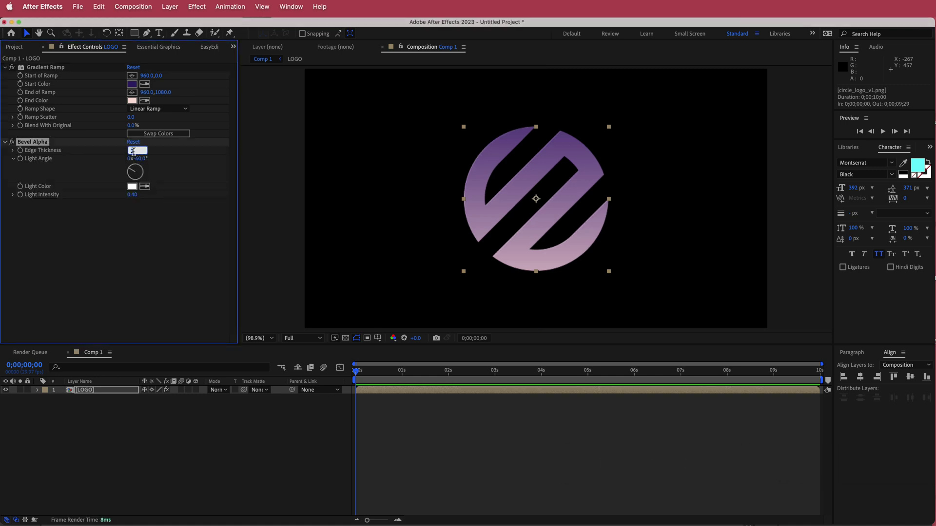
{"action": "type", "text": "6"}
{"action": "key", "text": "Return"}
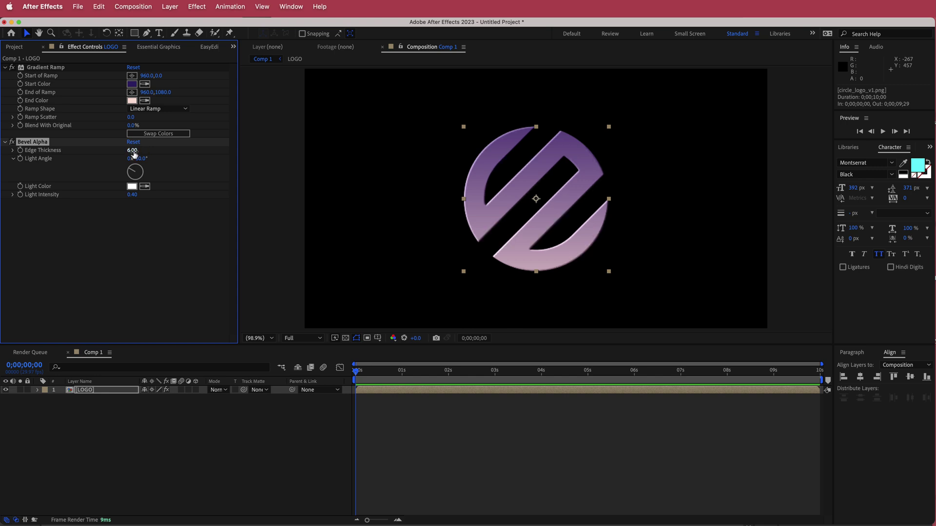
{"action": "left_click", "coordinate": [133, 195]}
{"action": "key", "text": "Return"}
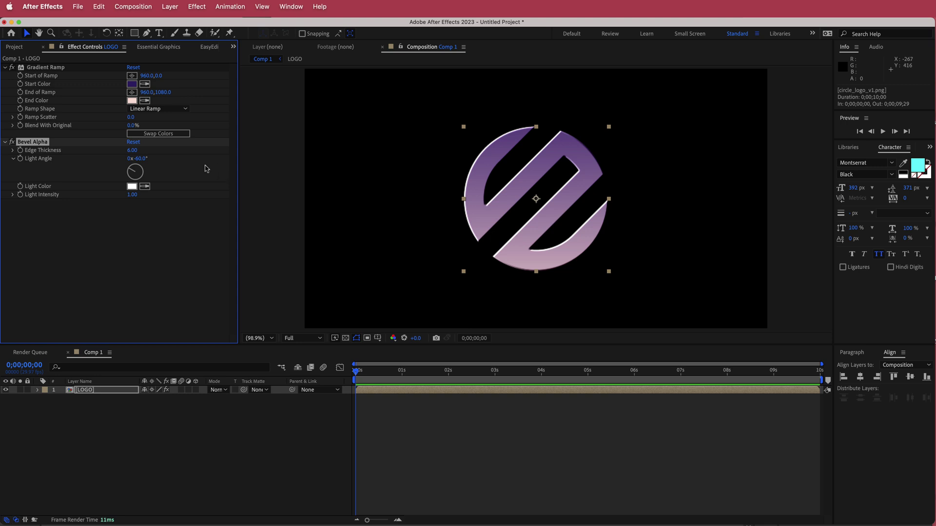
- Apply CC Light Sweep to the LOGO layer and move its center to about 622, 339, just left of the logo
{"action": "key", "text": "ctrl+space"}
{"action": "type", "text": "cc lig"}
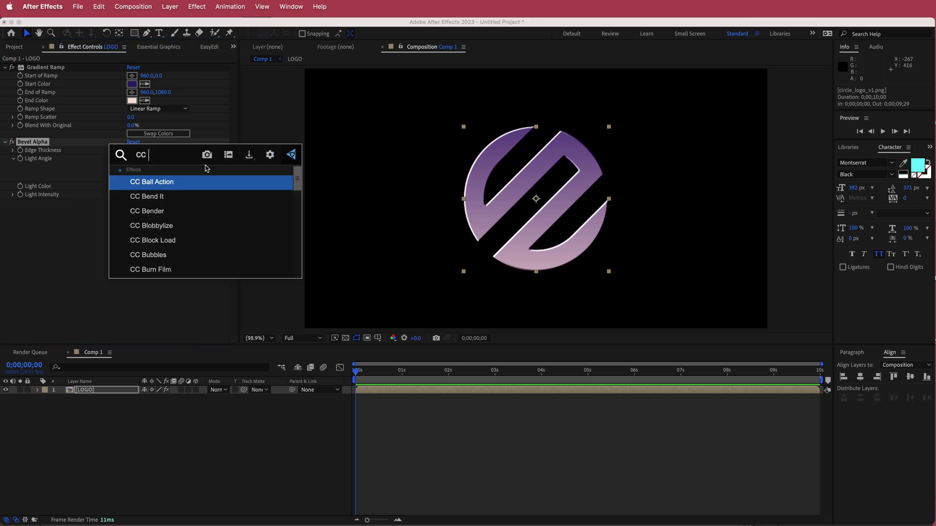
{"action": "left_click", "coordinate": [183, 211]}
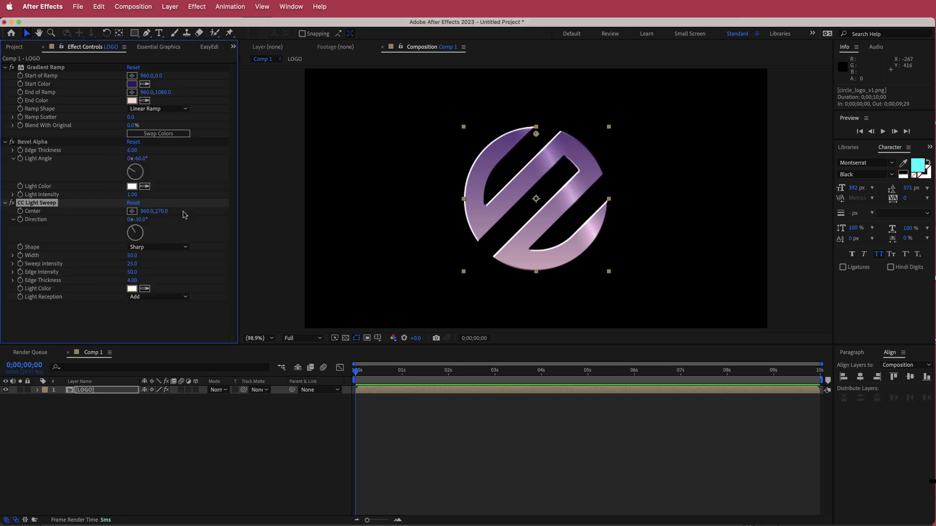
{"action": "left_click_drag", "start_coordinate": [538, 138], "coordinate": [454, 150]}
- Set the light sweep's width to 85 and its sweep intensity to 50
{"action": "left_click", "coordinate": [132, 255]}
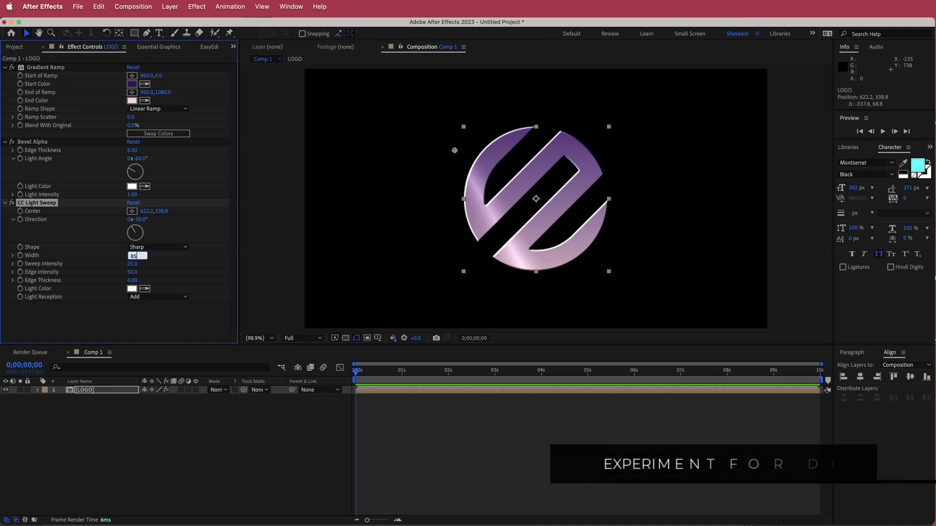
{"action": "type", "text": "85"}
{"action": "key", "text": "Return"}
{"action": "left_click", "coordinate": [132, 265]}
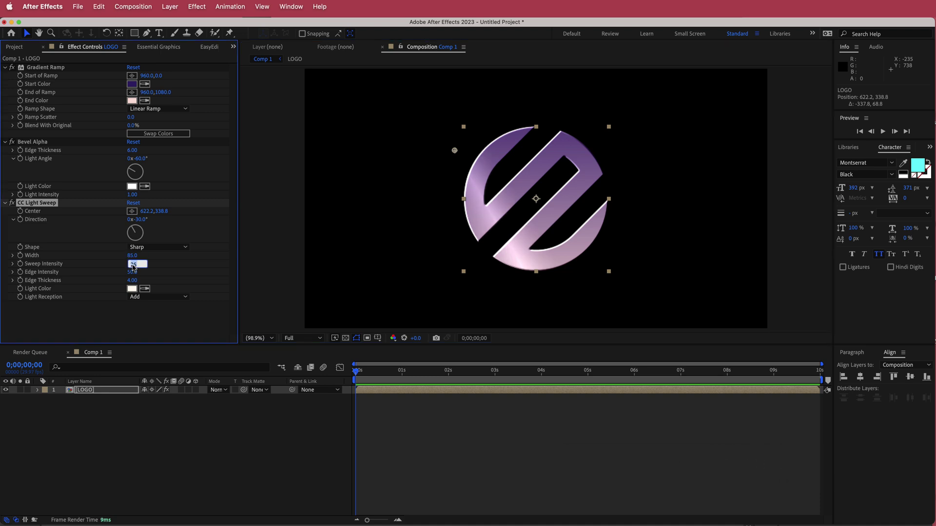
{"action": "key", "text": "Return"}
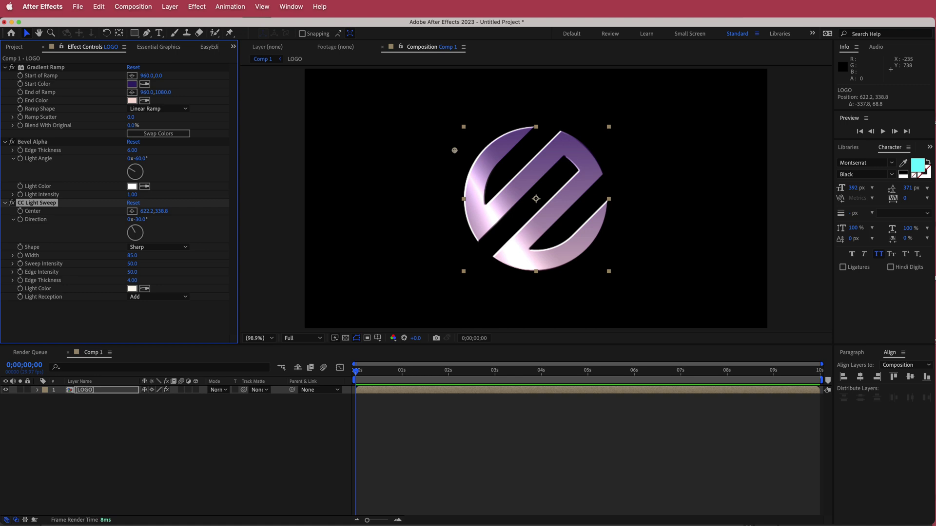
- Keyframe the light sweep's center from about 460, 450 at 0 seconds to about 1178, 209 at 6 seconds
{"action": "left_click_drag", "start_coordinate": [453, 154], "coordinate": [416, 177]}
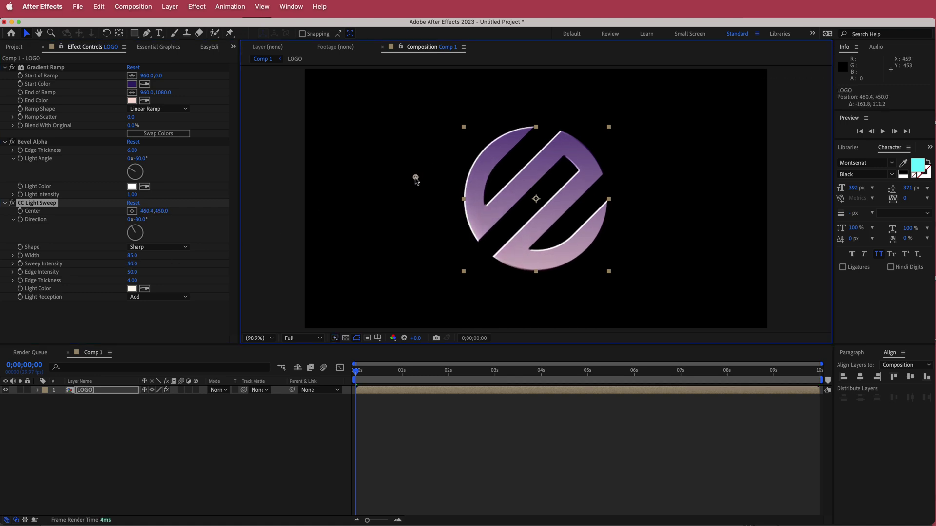
{"action": "left_click", "coordinate": [357, 373]}
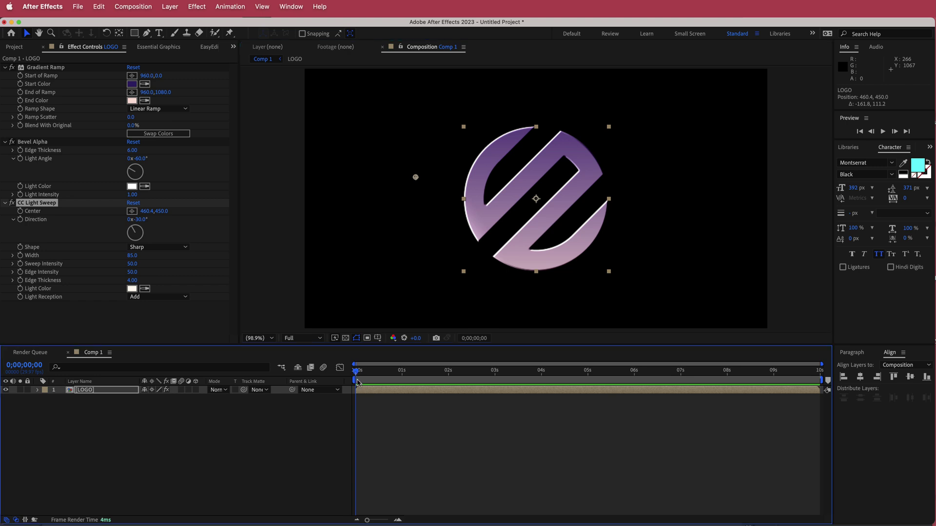
{"action": "left_click", "coordinate": [21, 211]}
{"action": "left_click", "coordinate": [359, 374]}
{"action": "left_click_drag", "start_coordinate": [358, 373], "coordinate": [635, 372]}
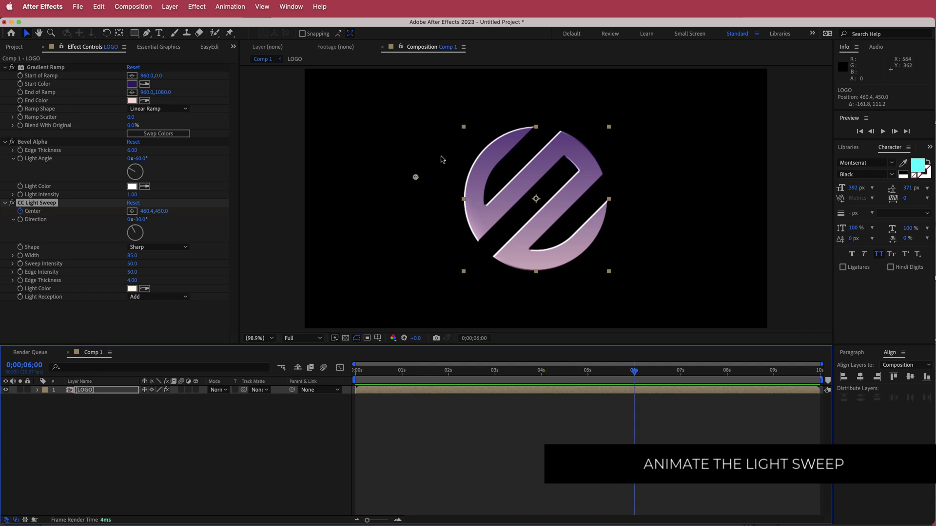
{"action": "left_click_drag", "start_coordinate": [416, 177], "coordinate": [588, 119]}
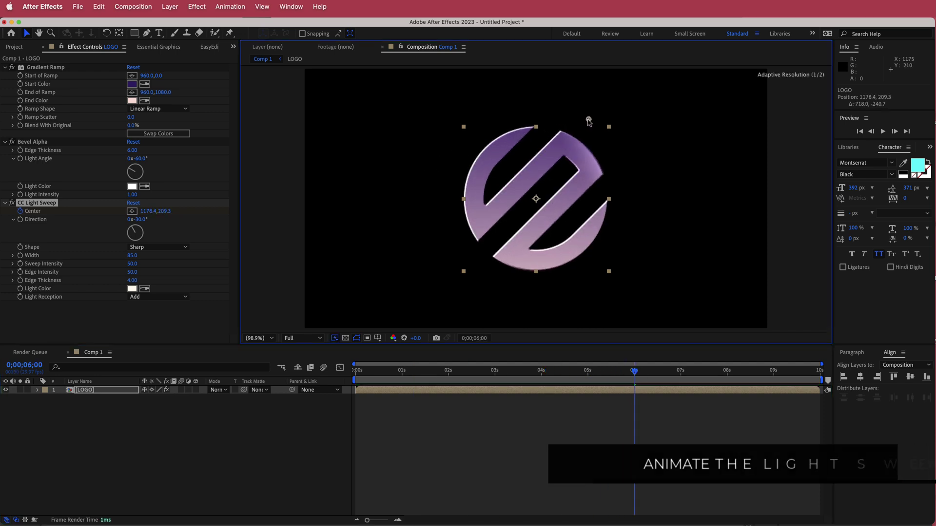
- Preview the light sweep animation from the start and scrub past its end to 0;00;06;08
{"action": "left_click_drag", "start_coordinate": [634, 372], "coordinate": [345, 380]}
{"action": "key", "text": "space"}
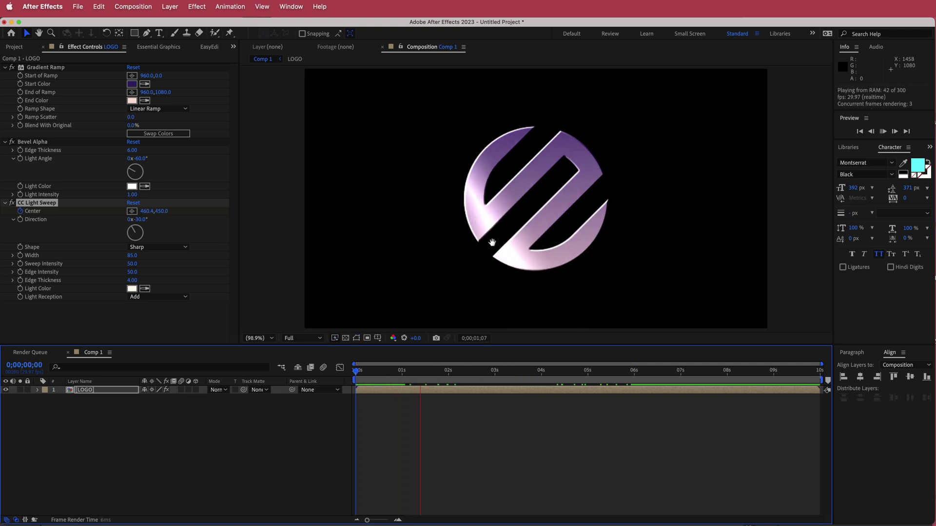
{"action": "left_click", "coordinate": [489, 240]}
{"action": "left_click_drag", "start_coordinate": [421, 371], "coordinate": [647, 372]}
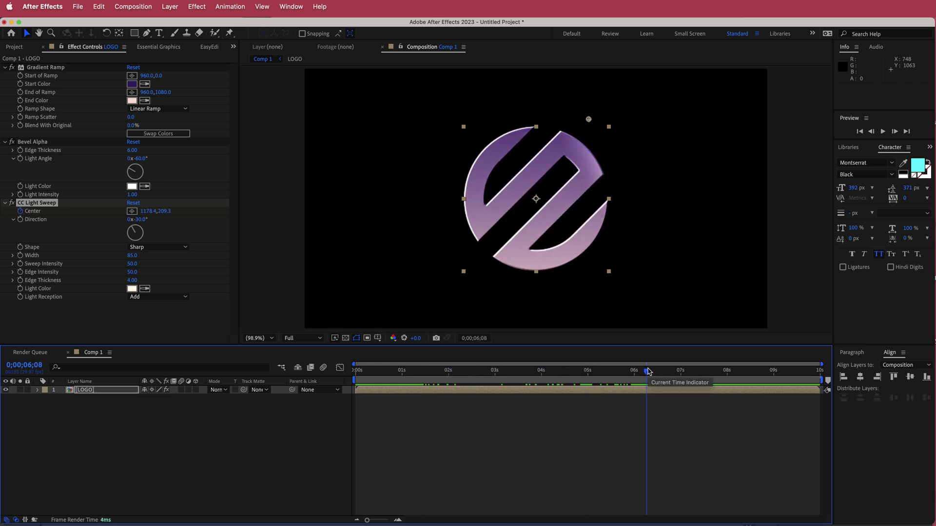
- Duplicate the LOGO layer and rename the upper copy VEGAS
{"action": "left_click", "coordinate": [135, 421]}
{"action": "left_click", "coordinate": [91, 390]}
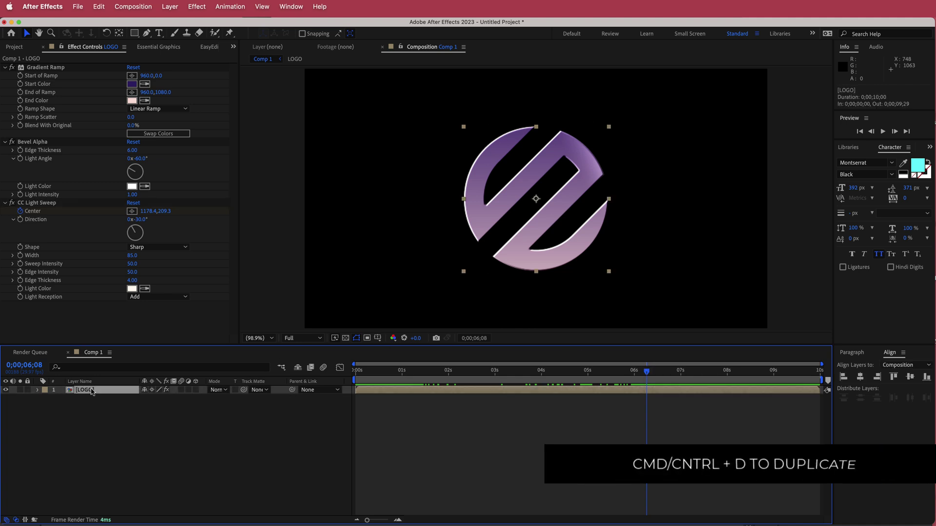
{"action": "key", "text": "super+d"}
{"action": "left_click", "coordinate": [98, 429]}
{"action": "left_click", "coordinate": [91, 392]}
{"action": "key", "text": "Return"}
{"action": "type", "text": "VEGAS"}
{"action": "key", "text": "Return"}
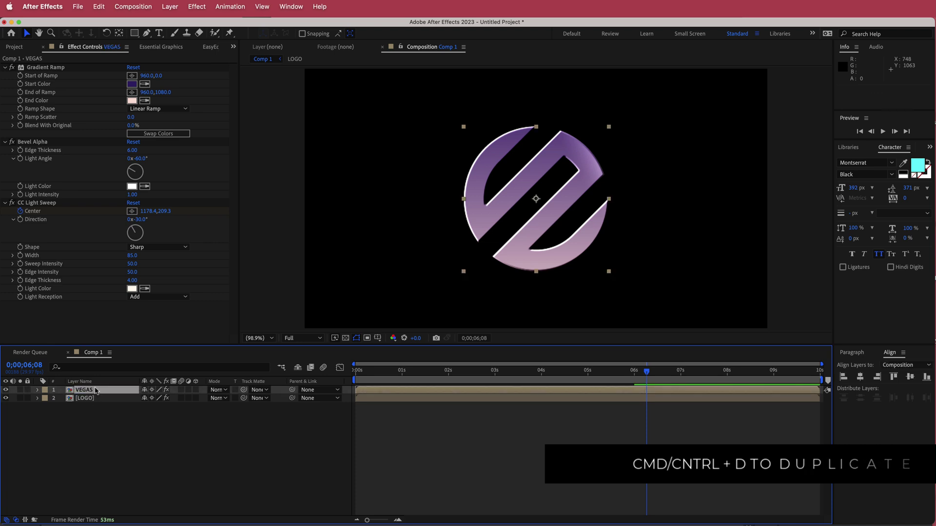
- Delete all effects from the VEGAS layer
{"action": "left_click", "coordinate": [157, 320]}
{"action": "key", "text": "super+a"}
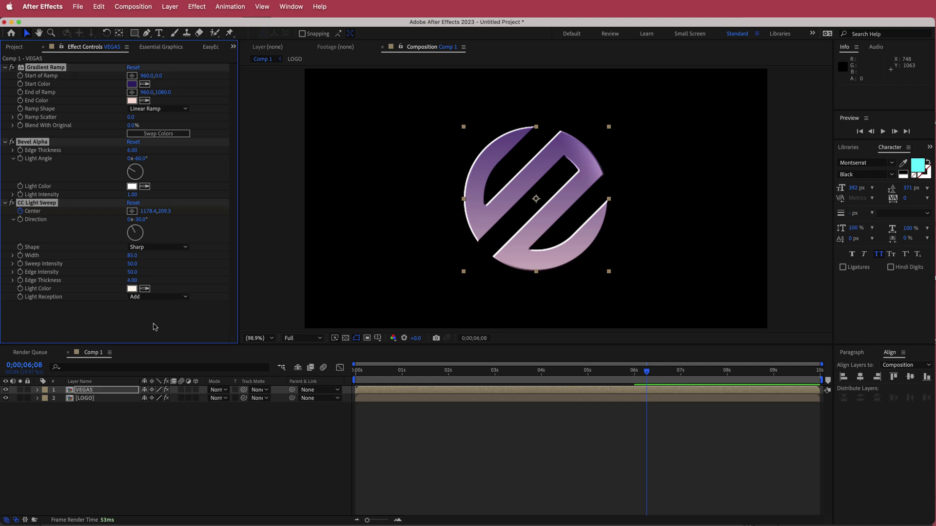
{"action": "key", "text": "Delete"}
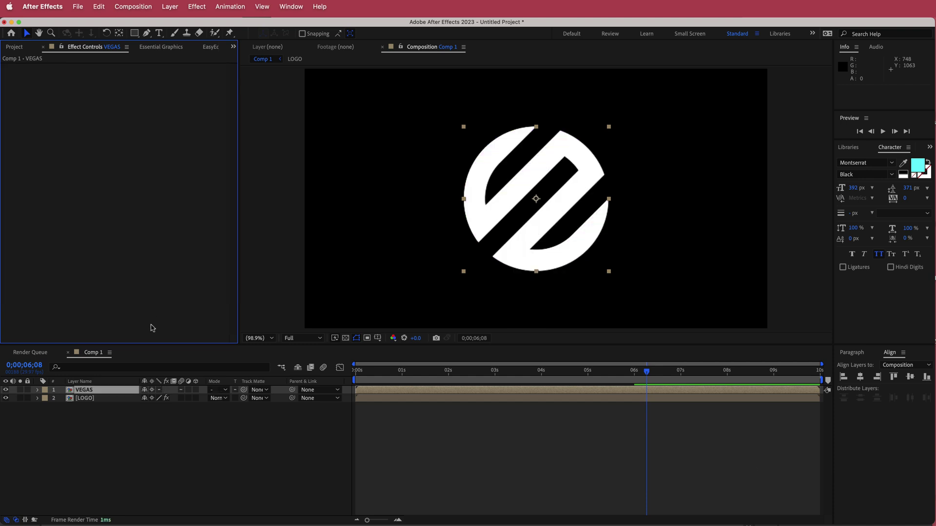
- Apply the Vegas effect to the VEGAS layer and hide the LOGO layer
{"action": "key", "text": "ctrl+space"}
{"action": "type", "text": "vega"}
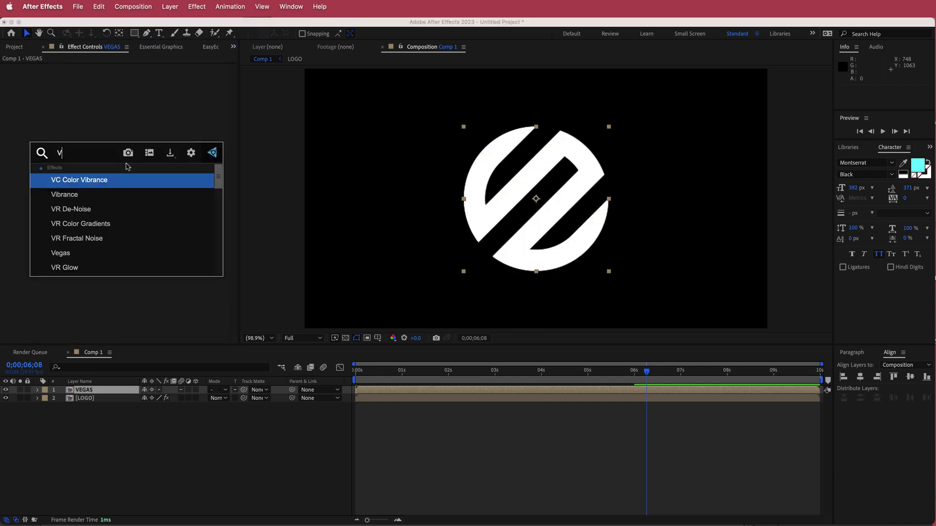
{"action": "key", "text": "Return"}
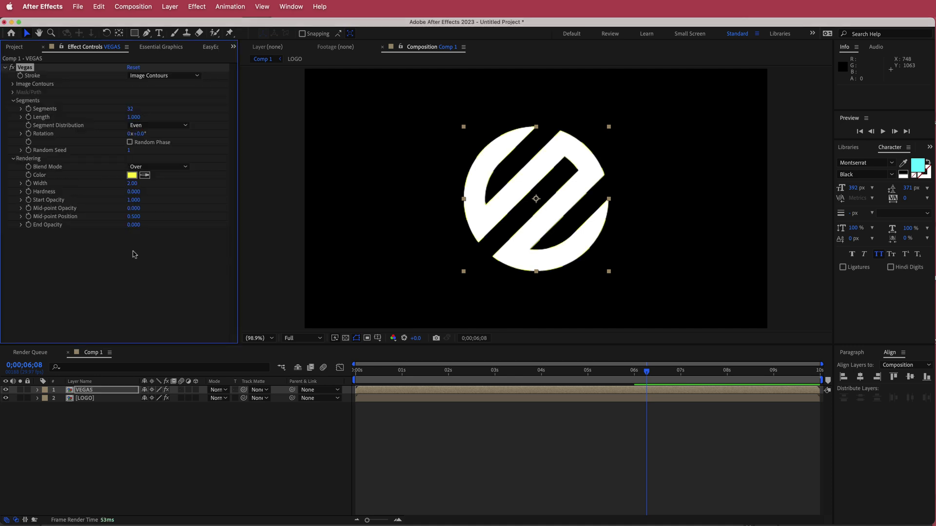
{"action": "left_click", "coordinate": [6, 398]}
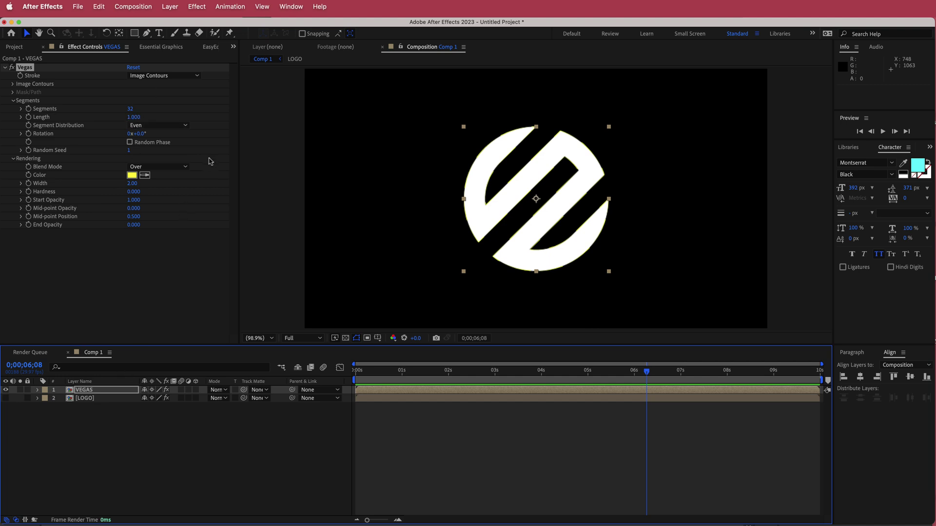
- Set the Vegas effect to 1 segment, Transparent blend mode and a stroke width of 5
{"action": "left_click", "coordinate": [133, 109]}
{"action": "key", "text": "Return"}
{"action": "left_click", "coordinate": [153, 167]}
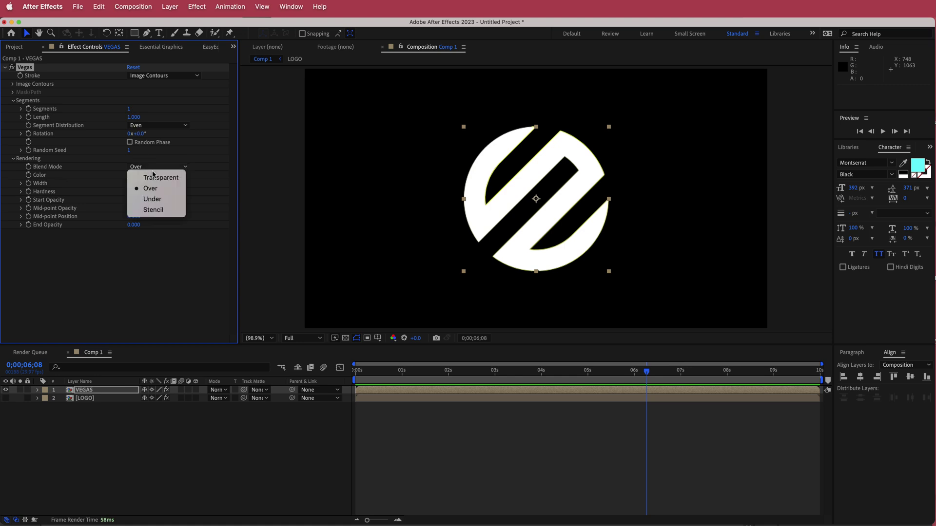
{"action": "left_click", "coordinate": [157, 178]}
{"action": "left_click", "coordinate": [133, 183]}
{"action": "type", "text": "5"}
{"action": "key", "text": "Return"}
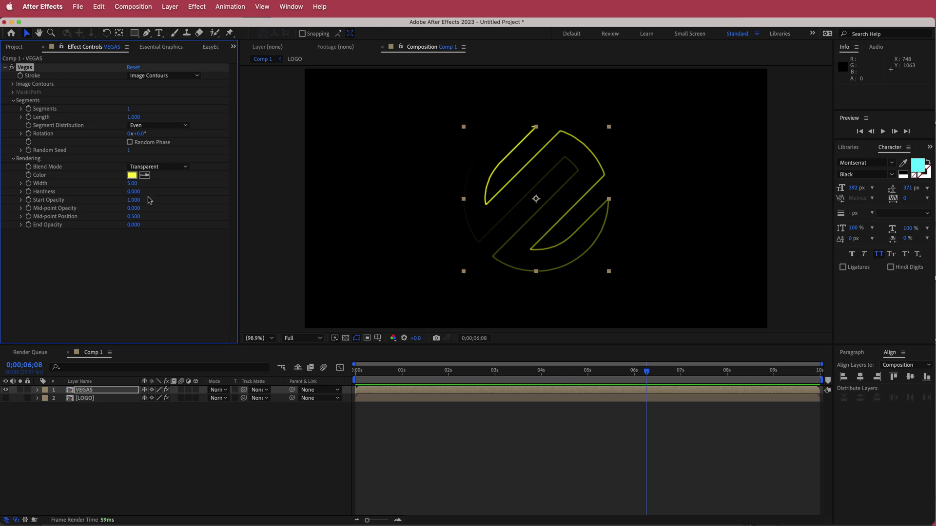
- Set the Vegas mid-point opacity to -0.020 and mid-point position to 0.001, and move the current time to 0;00;00;22
{"action": "left_click", "coordinate": [135, 209]}
{"action": "key", "text": "Return"}
{"action": "left_click", "coordinate": [134, 216]}
{"action": "type", "text": "0"}
{"action": "key", "text": "Return"}
{"action": "left_click_drag", "start_coordinate": [647, 371], "coordinate": [389, 374]}
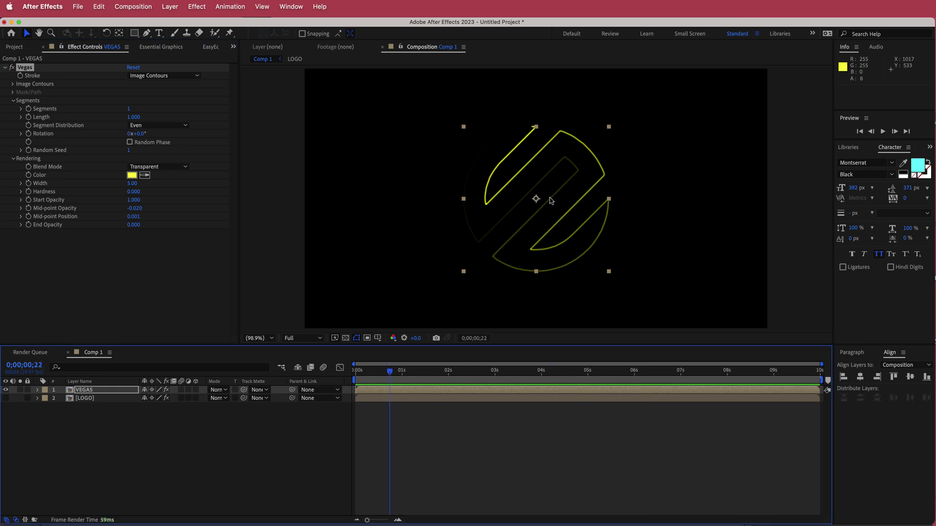
- Set the Vegas stroke color to white (FFFFFF)
{"action": "left_click", "coordinate": [131, 175]}
{"action": "left_click_drag", "start_coordinate": [130, 182], "coordinate": [4, 165]}
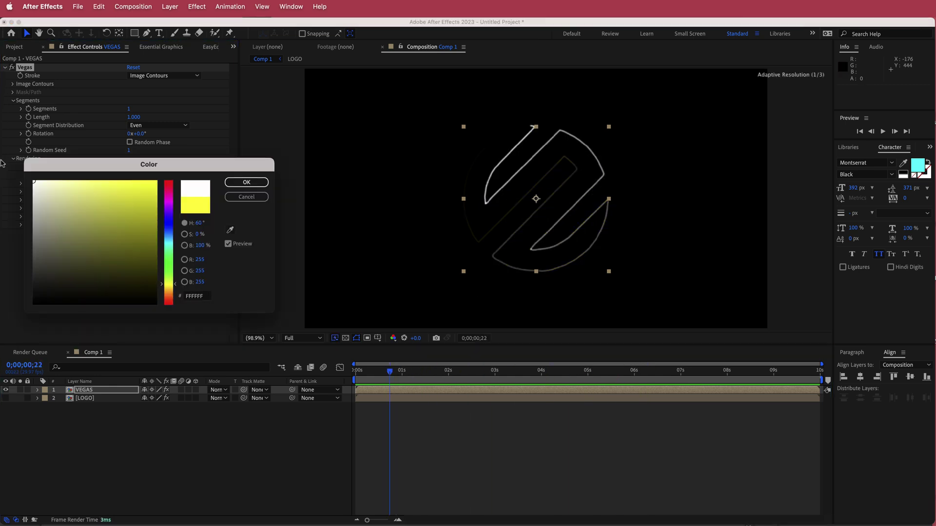
{"action": "left_click", "coordinate": [242, 183]}
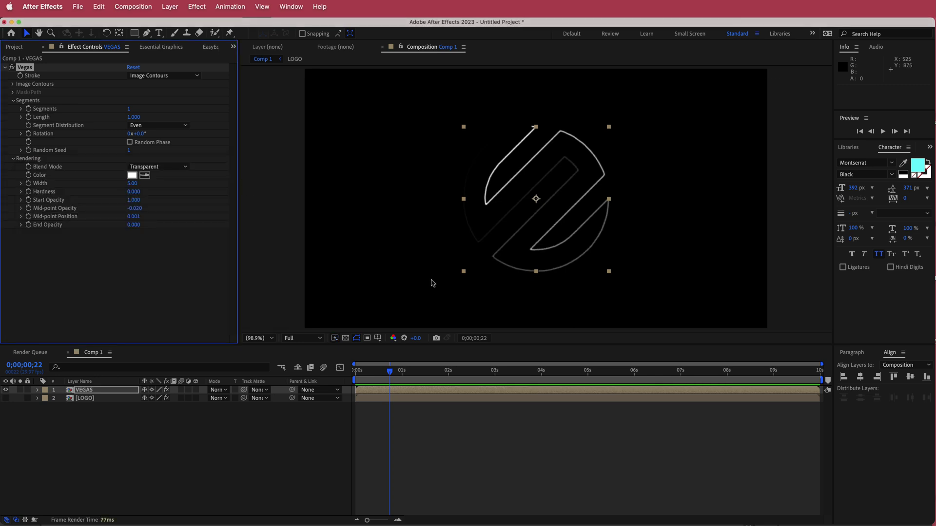
- Keyframe the Vegas length from 0 at the start to 1 at 0;00;02;00, and the rotation from 0 to 3 revolutions at 0;00;05;00
{"action": "left_click_drag", "start_coordinate": [390, 371], "coordinate": [356, 373]}
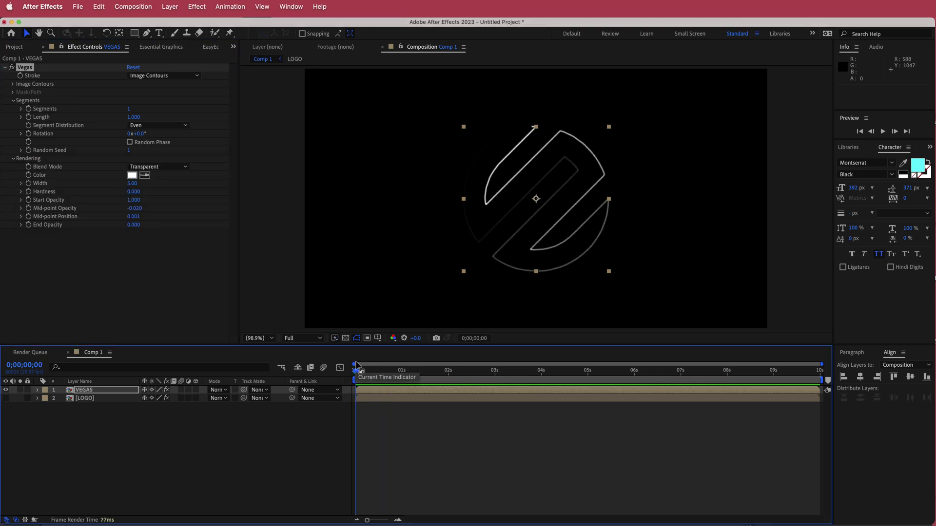
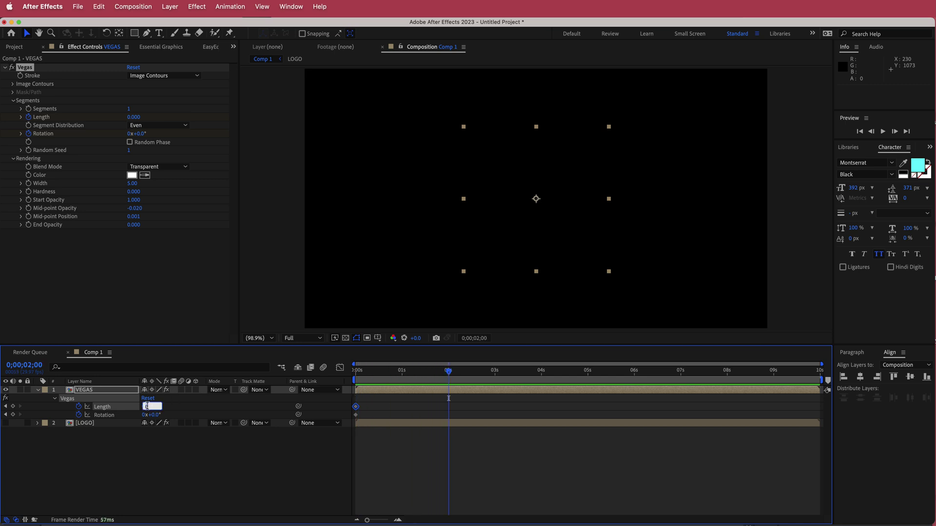
{"action": "key", "text": "Return"}
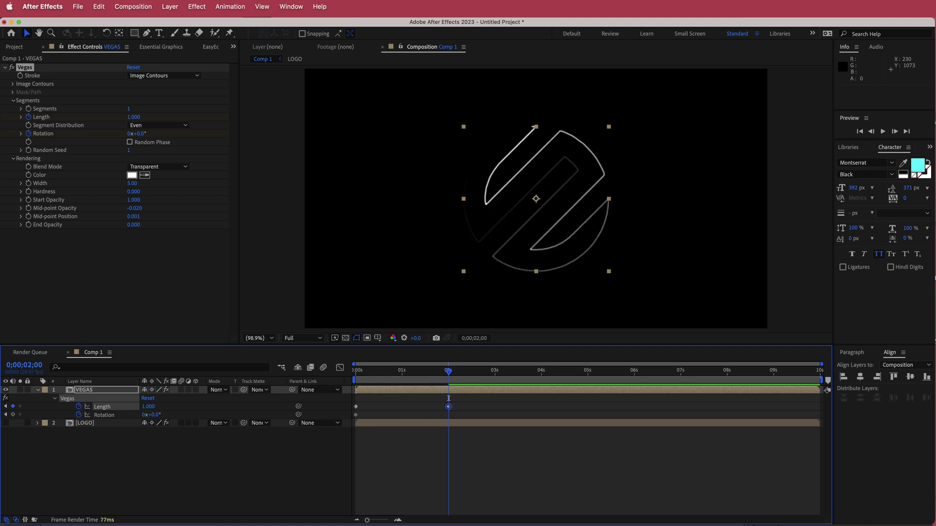
{"action": "mouse_move", "coordinate": [450, 374]}
{"action": "left_mouse_down"}
{"action": "mouse_move", "coordinate": [356, 374]}
{"action": "mouse_move", "coordinate": [589, 387]}
{"action": "left_mouse_up"}
{"action": "left_click", "coordinate": [143, 415]}
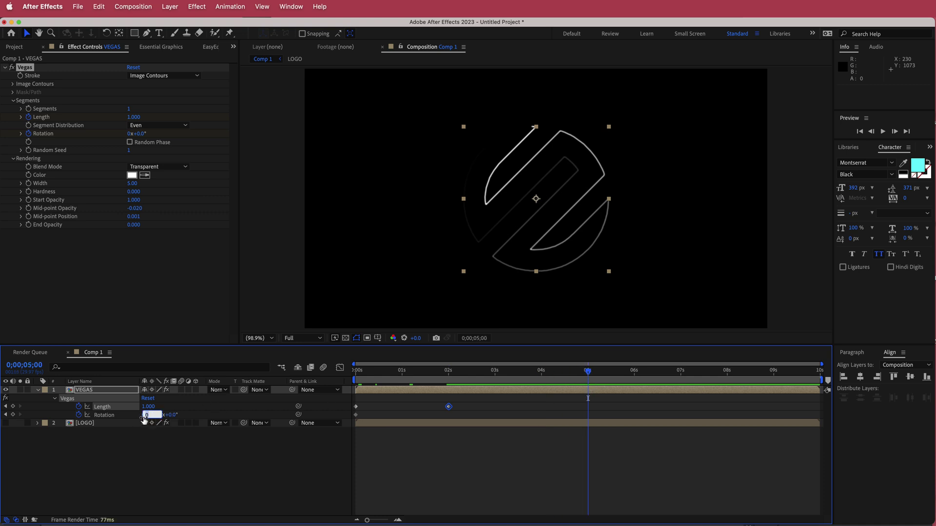
{"action": "type", "text": "3"}
{"action": "key", "text": "Return"}
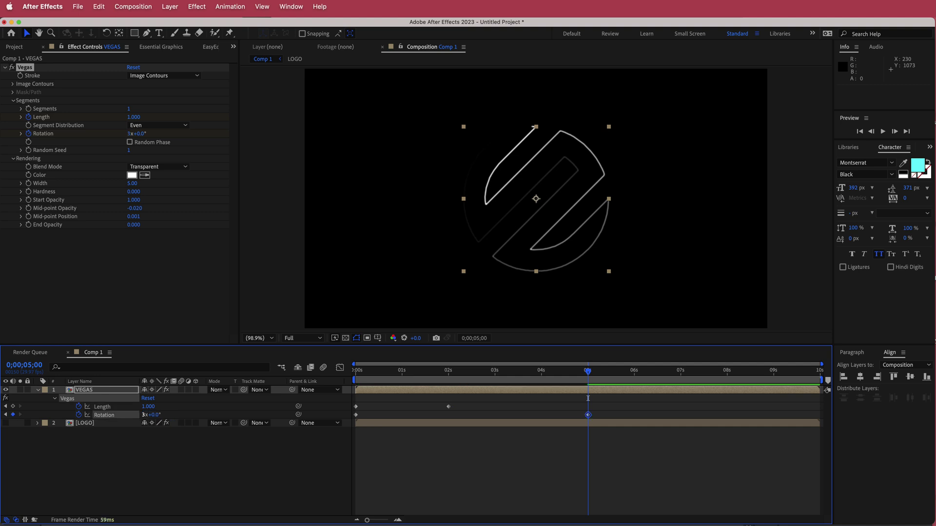
- Preview the animated Vegas outline from the start of the composition
{"action": "left_click_drag", "start_coordinate": [590, 374], "coordinate": [347, 383]}
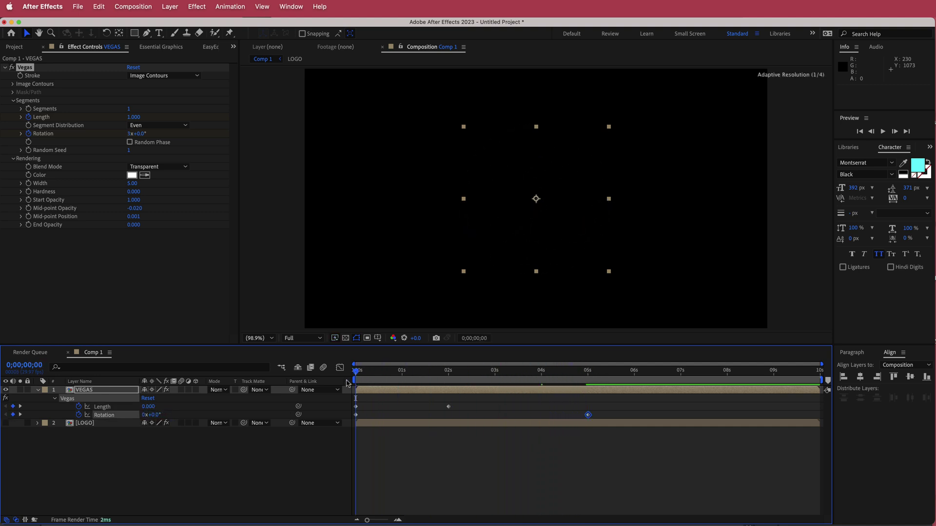
{"action": "key", "text": "space"}
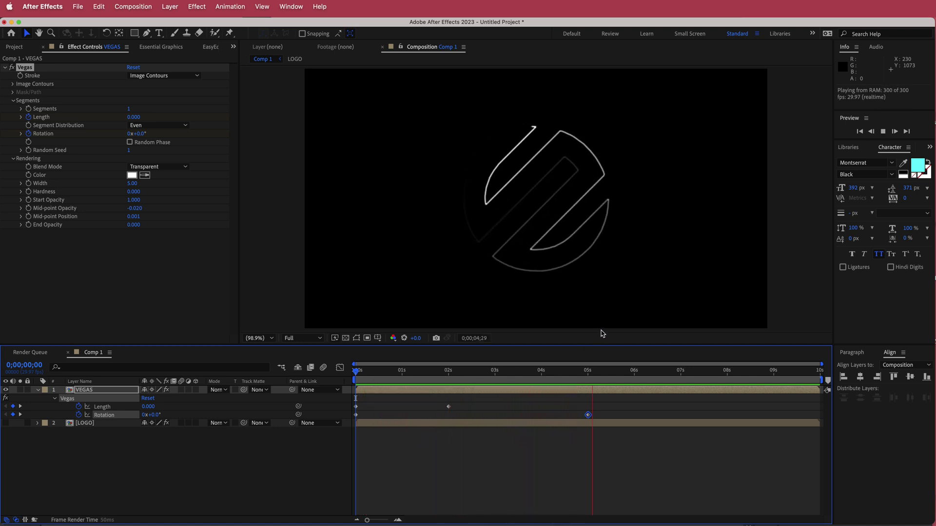
{"action": "key", "text": "space"}
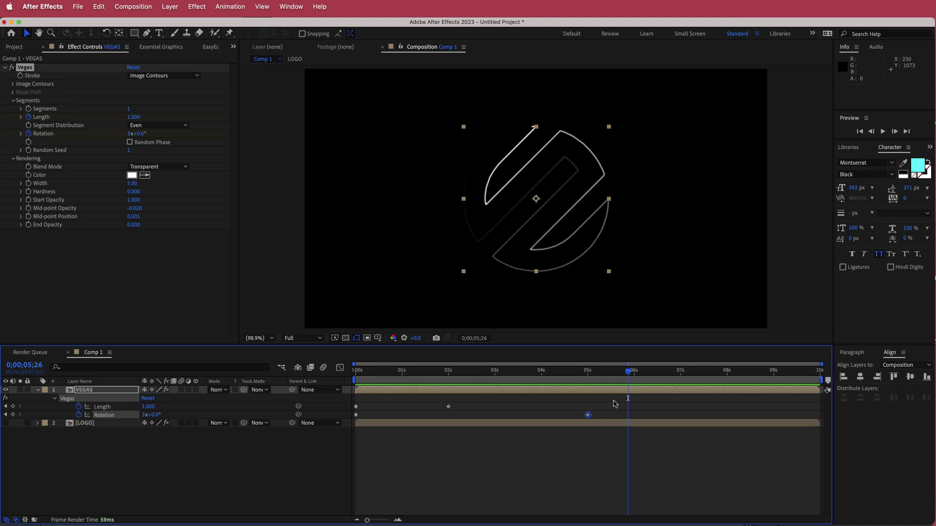
- Apply Easy Ease In to all Vegas length and rotation keyframes
{"action": "left_click_drag", "start_coordinate": [613, 404], "coordinate": [350, 421]}
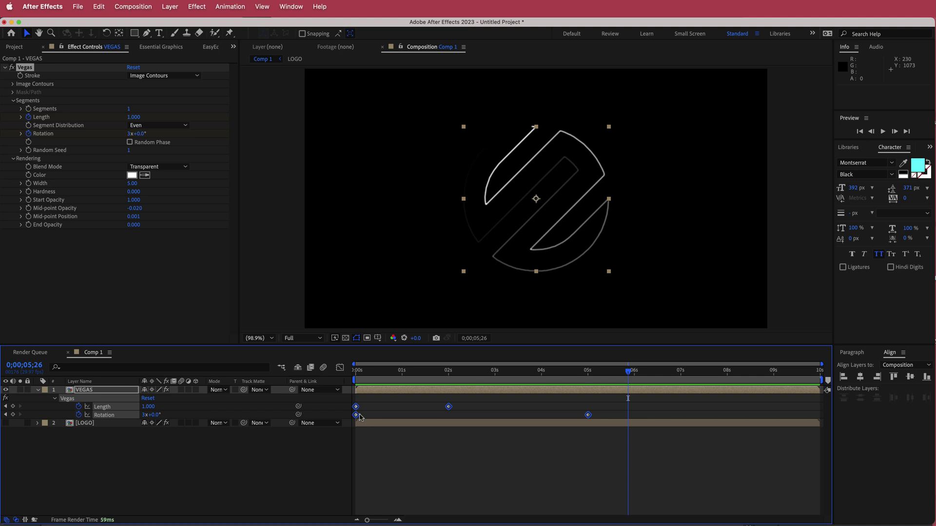
{"action": "left_click", "coordinate": [231, 6]}
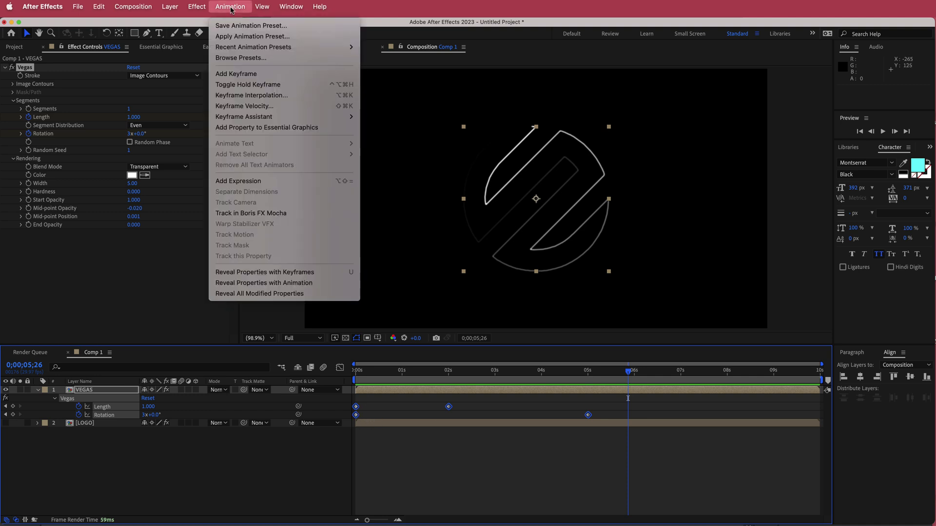
{"action": "mouse_move", "coordinate": [273, 120]}
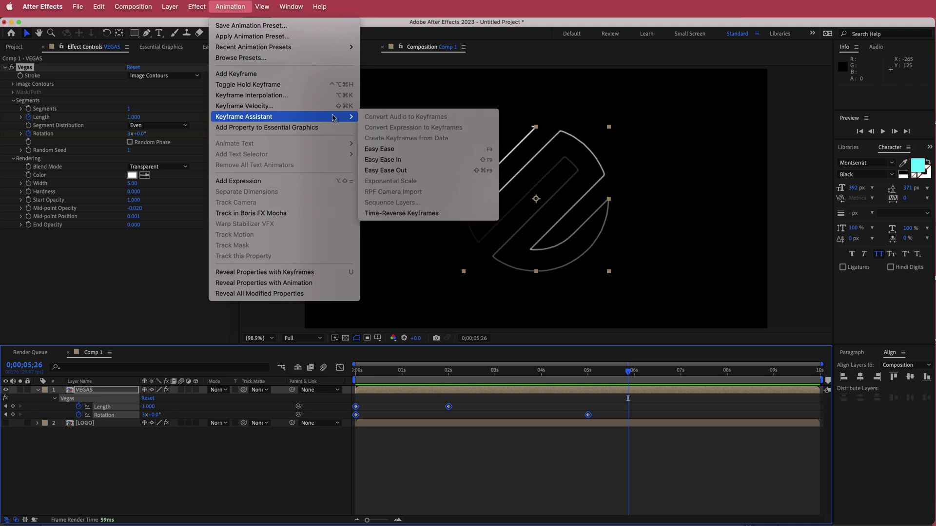
{"action": "left_click", "coordinate": [420, 163]}
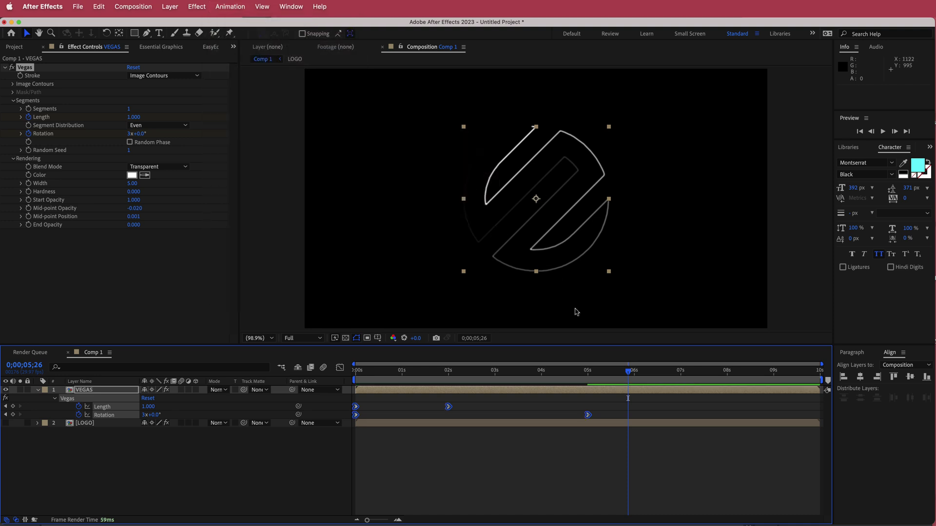
- Play back the eased outline animation from the start to check its motion
{"action": "left_click_drag", "start_coordinate": [630, 375], "coordinate": [355, 374]}
{"action": "key", "text": "space"}
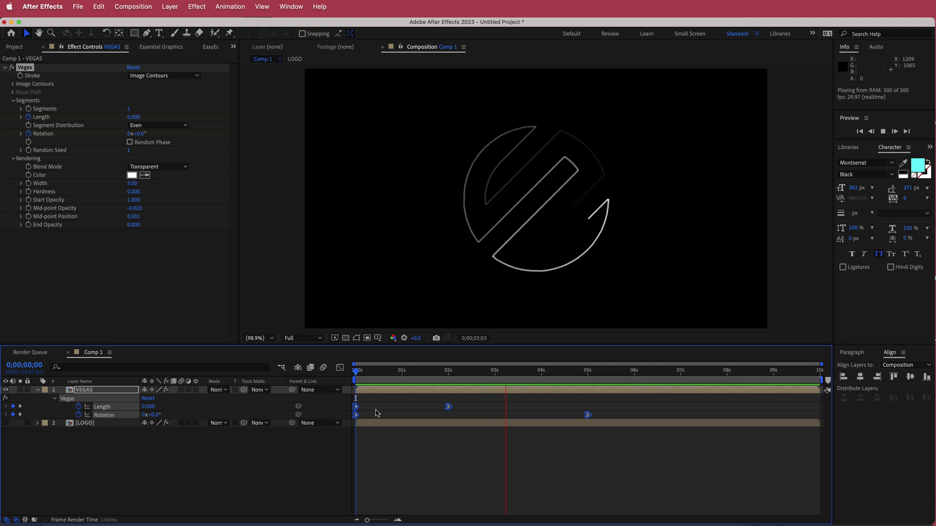
{"action": "key", "text": "space"}
- Move the last Vegas rotation keyframe to 0;00;06;01 and set the current time to 0;00;05;29
{"action": "left_click", "coordinate": [594, 419]}
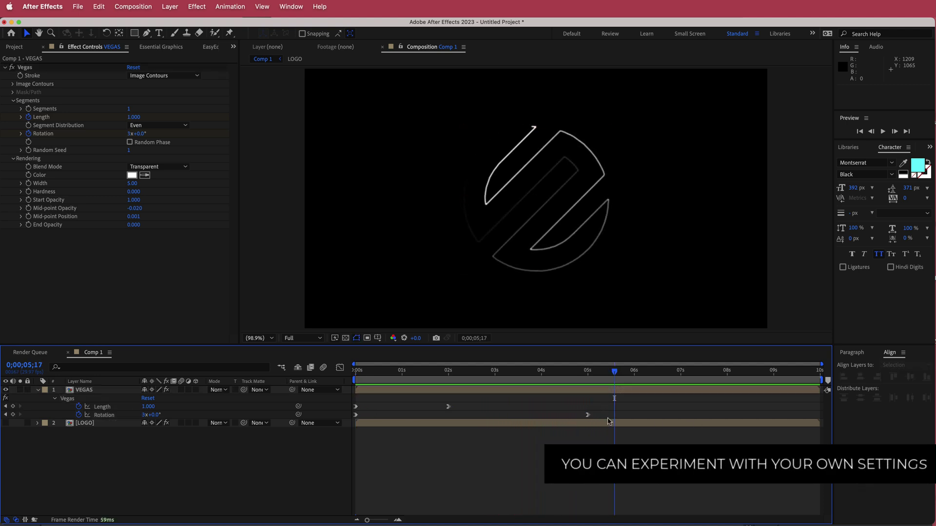
{"action": "left_click_drag", "start_coordinate": [589, 416], "coordinate": [631, 416]}
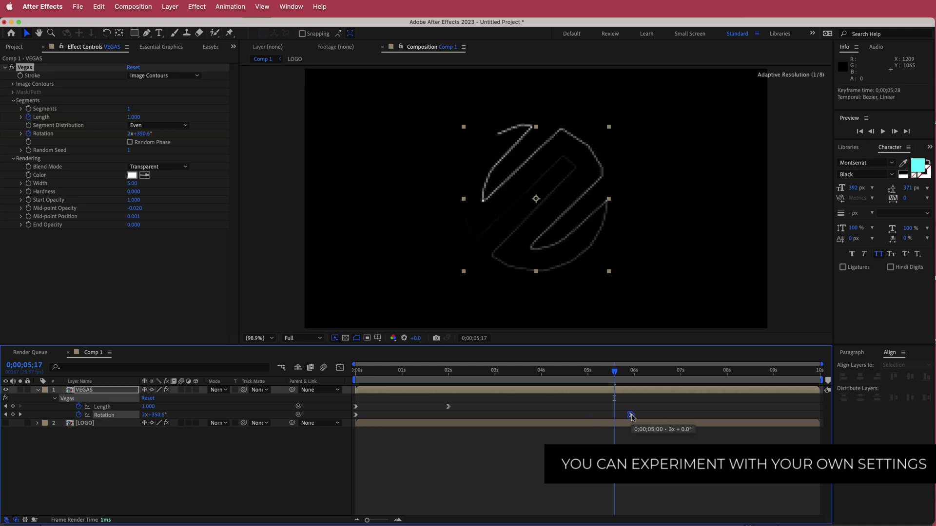
{"action": "left_click_drag", "start_coordinate": [614, 371], "coordinate": [327, 385]}
{"action": "left_click_drag", "start_coordinate": [649, 375], "coordinate": [636, 377]}
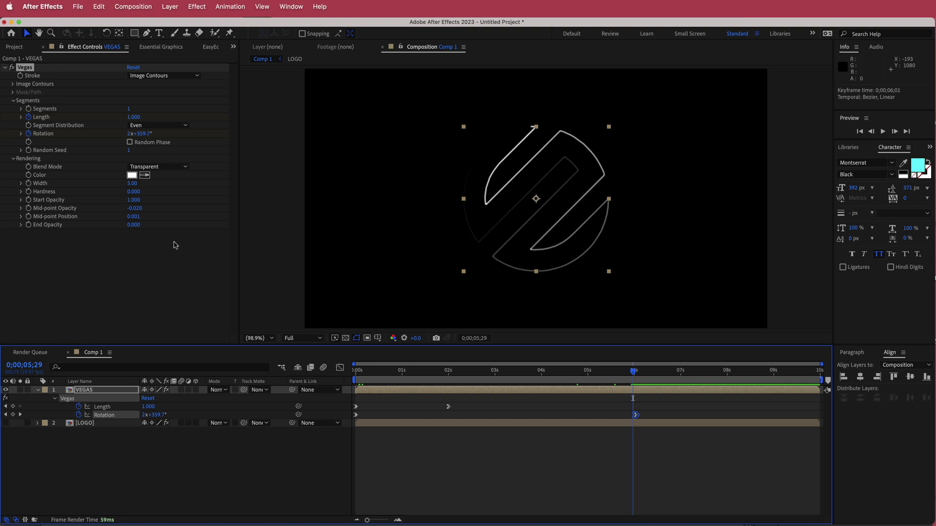
- Apply the Glow effect to the VEGAS layer
{"action": "key", "text": "ctrl+space"}
{"action": "type", "text": "glow"}
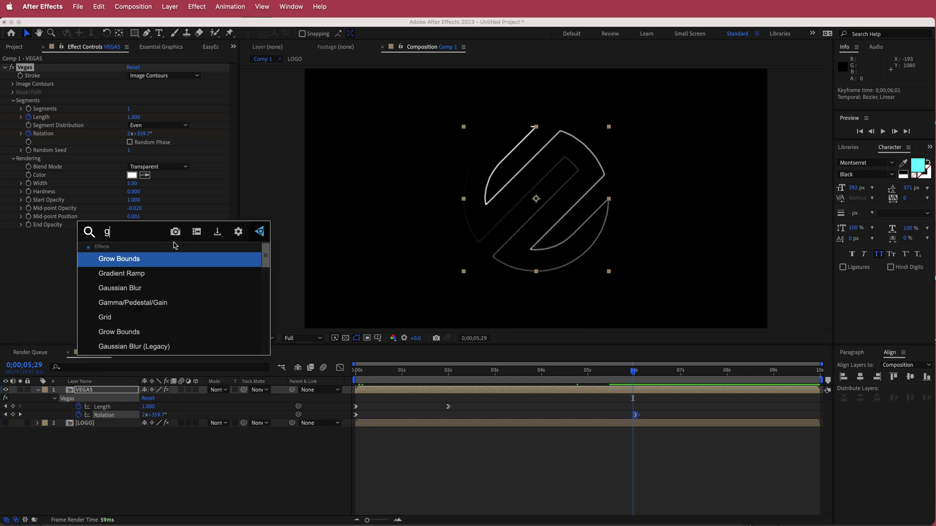
{"action": "key", "text": "Return"}
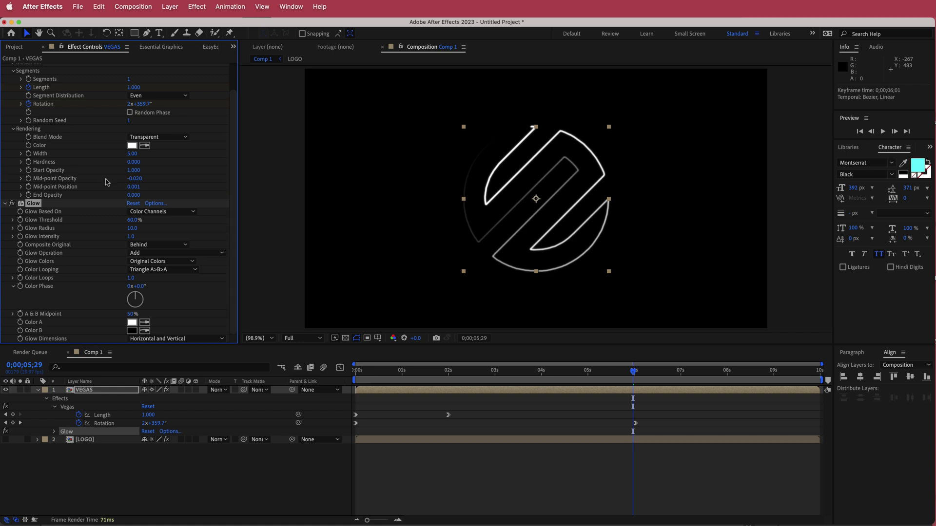
- Duplicate the Glow effect and set the copy's radius to 40 and intensity to 0.8
{"action": "key", "text": "super+d"}
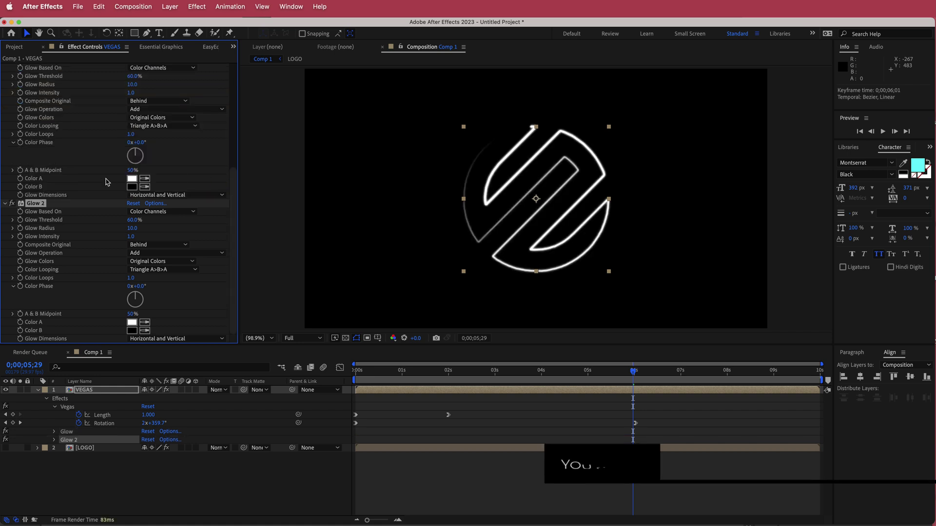
{"action": "left_click", "coordinate": [133, 228]}
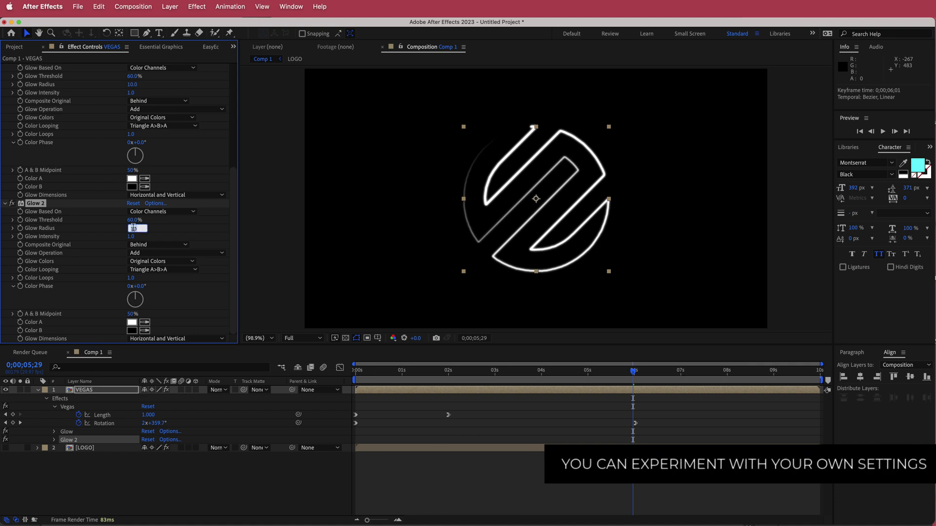
{"action": "type", "text": "40"}
{"action": "key", "text": "Return"}
{"action": "left_click", "coordinate": [131, 238]}
{"action": "type", "text": "0.8"}
{"action": "key", "text": "Return"}
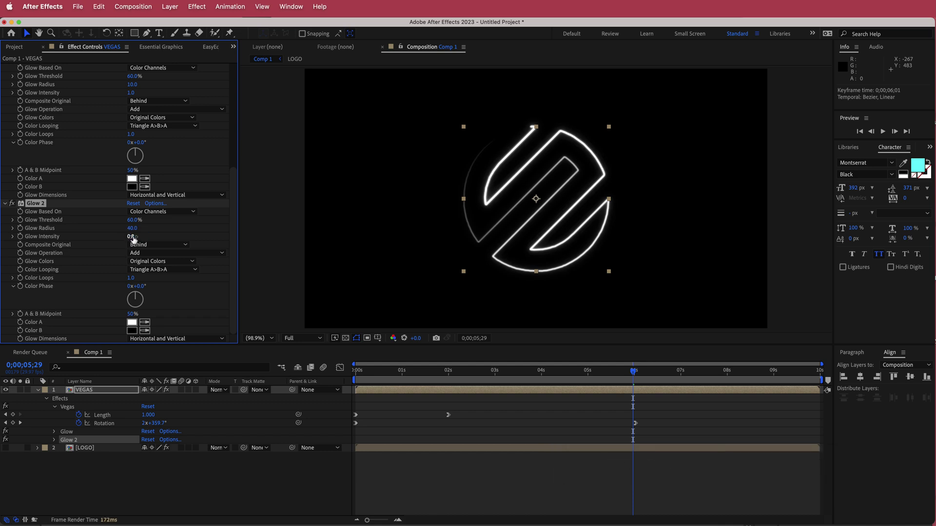
- Duplicate the second Glow and set the third Glow's radius to 100 and intensity to 0.5
{"action": "key", "text": "super+d"}
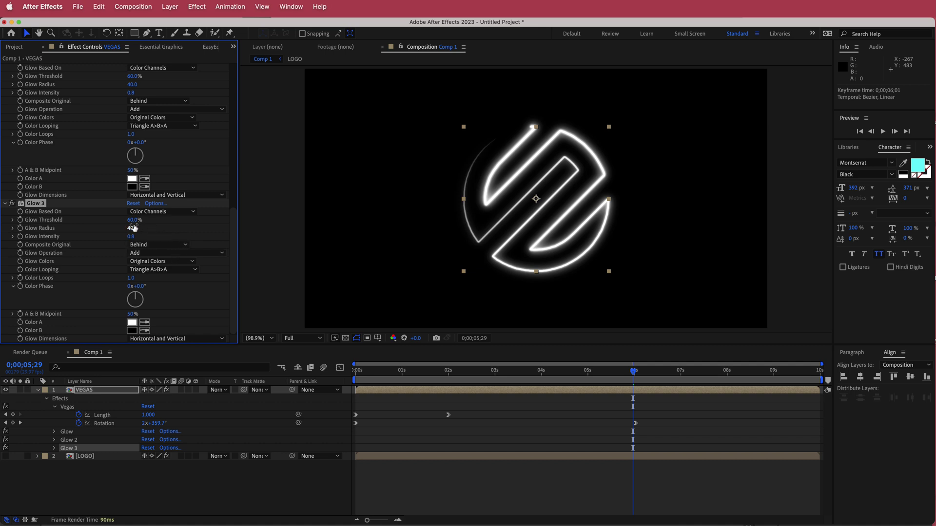
{"action": "left_click", "coordinate": [132, 229]}
{"action": "key", "text": "Return"}
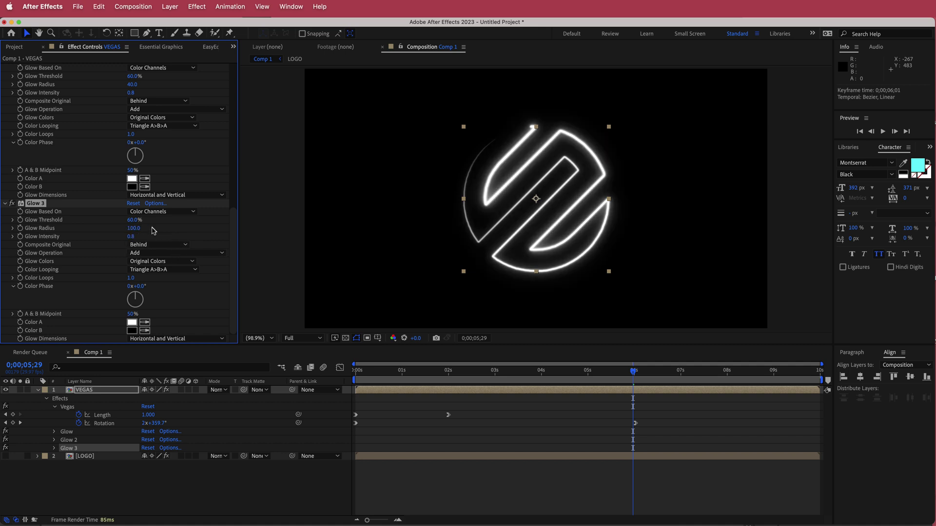
{"action": "type", "text": "0.5"}
{"action": "key", "text": "Return"}
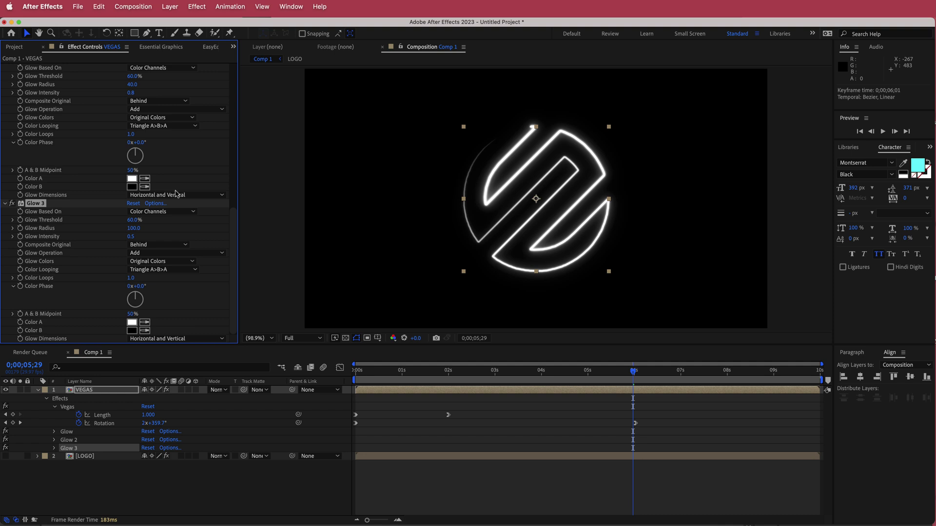
- Apply CC Radial Fast Blur to the VEGAS layer with an amount of 12 and Zoom set to Brightest
{"action": "key", "text": "ctrl+space"}
{"action": "type", "text": "rad"}
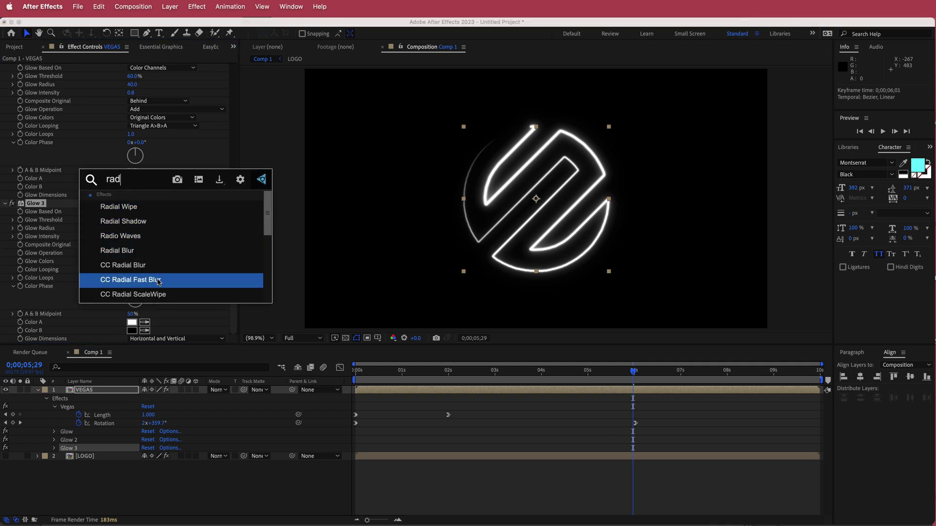
{"action": "left_click", "coordinate": [160, 285]}
{"action": "left_click", "coordinate": [132, 332]}
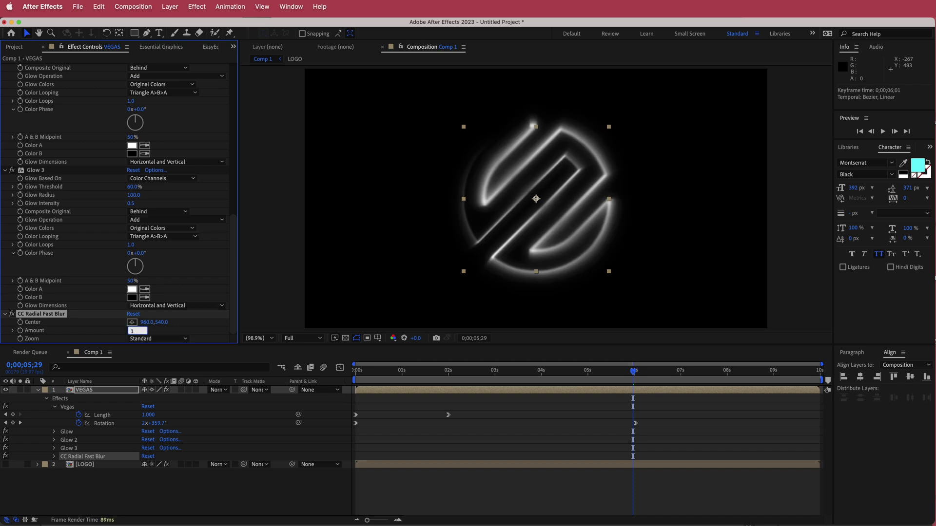
{"action": "type", "text": "12"}
{"action": "key", "text": "Return"}
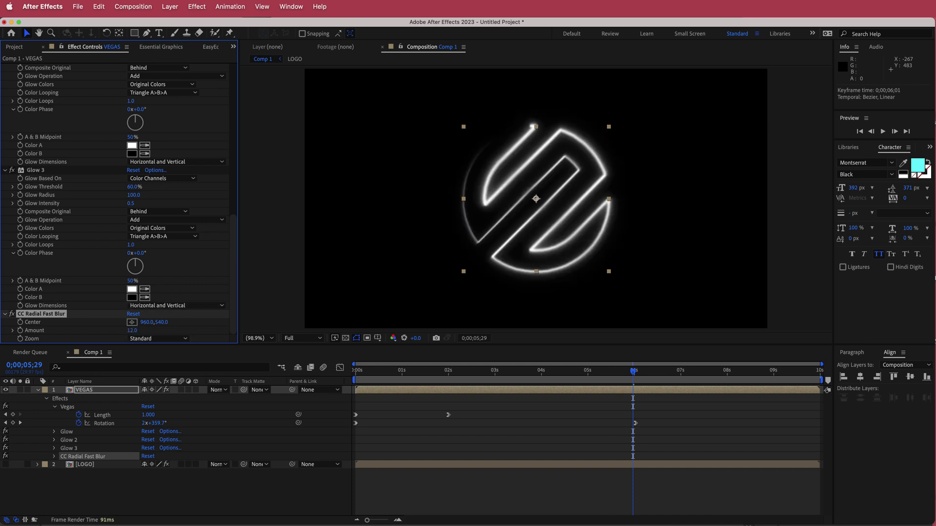
{"action": "left_click", "coordinate": [159, 341]}
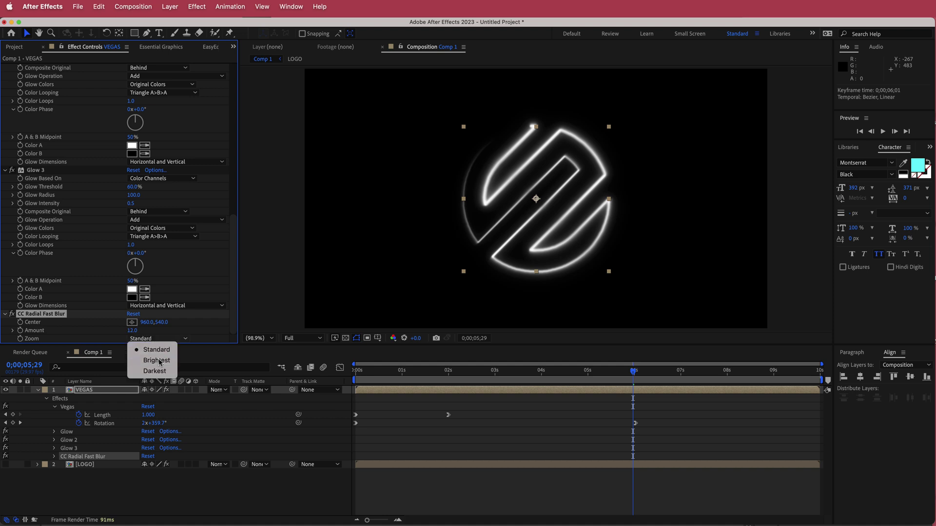
{"action": "left_click", "coordinate": [163, 361]}
- Unhide the LOGO layer and add 100% opacity keyframes to both the VEGAS and LOGO layers at 0;00;00;00
{"action": "left_click_drag", "start_coordinate": [633, 372], "coordinate": [356, 378]}
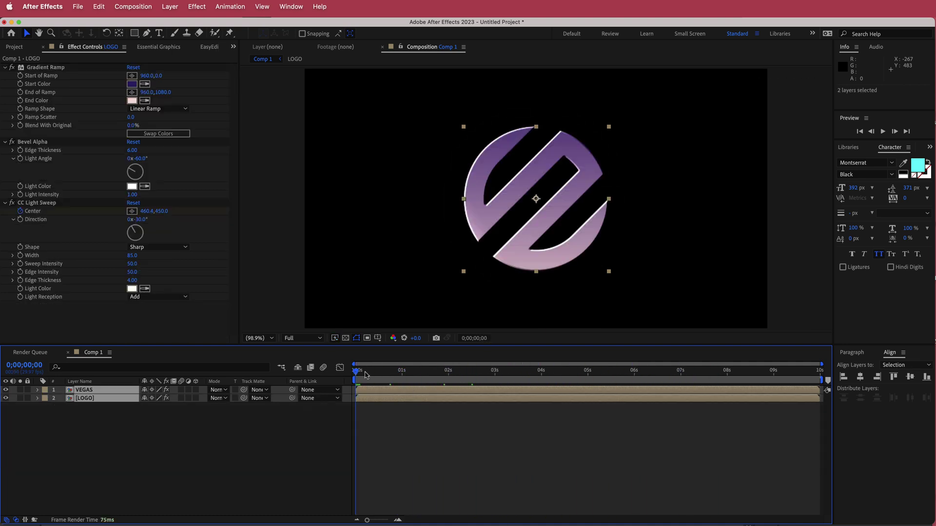
{"action": "mouse_move", "coordinate": [358, 374]}
{"action": "left_mouse_down"}
{"action": "mouse_move", "coordinate": [543, 374]}
{"action": "mouse_move", "coordinate": [343, 380]}
{"action": "left_mouse_up"}
{"action": "left_click", "coordinate": [94, 424]}
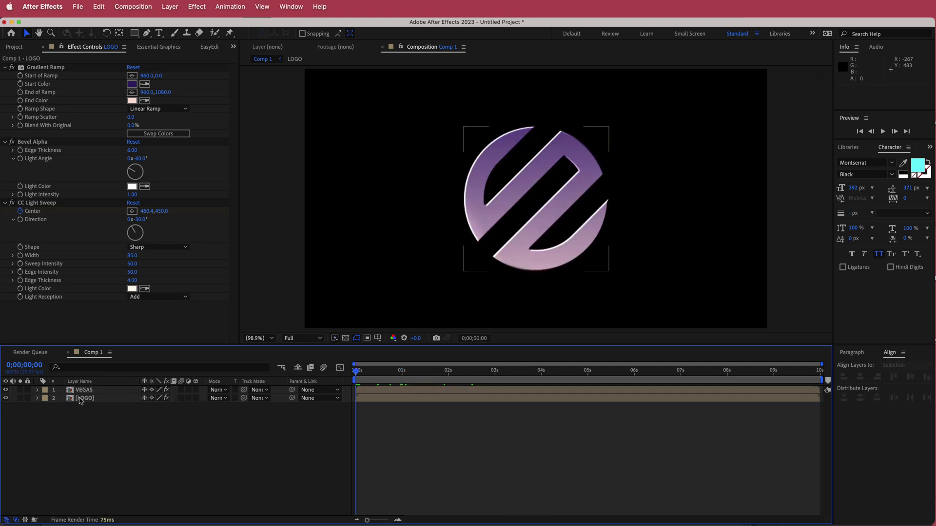
{"action": "left_click_drag", "start_coordinate": [113, 416], "coordinate": [89, 393]}
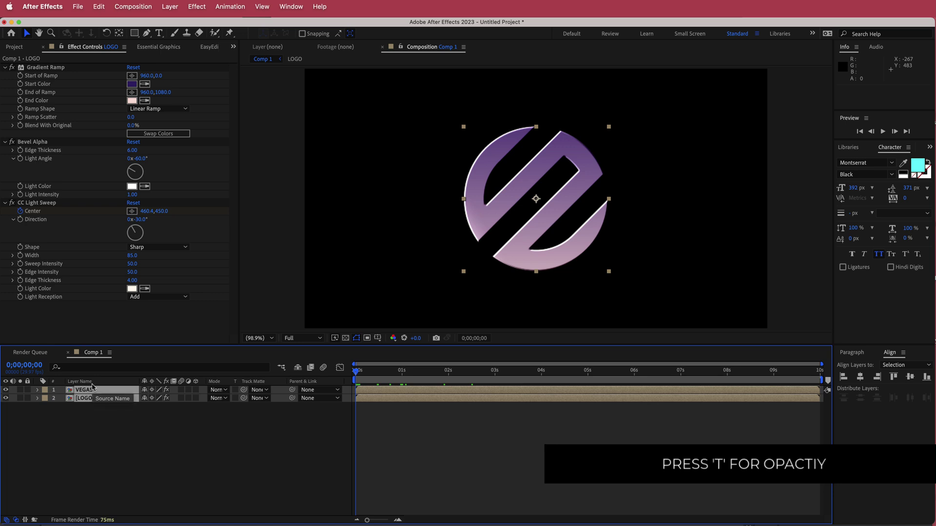
{"action": "key", "text": "t"}
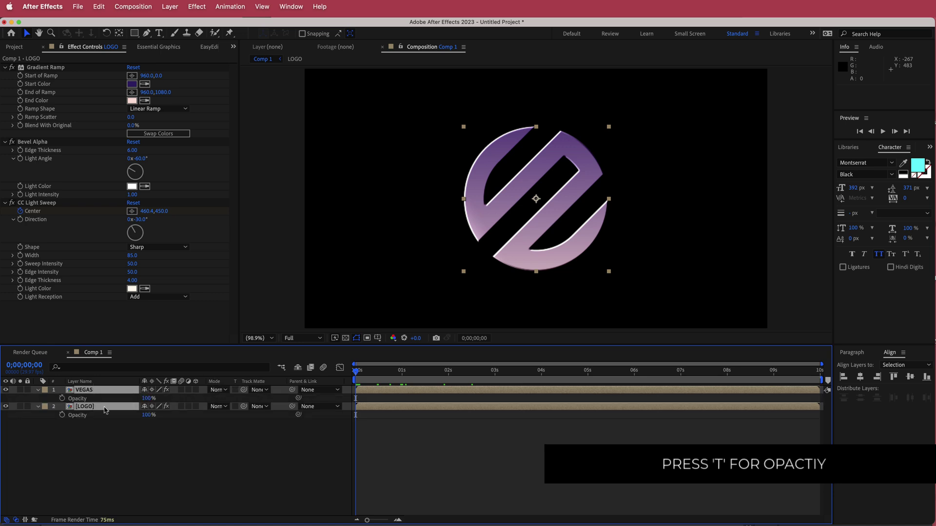
{"action": "left_click", "coordinate": [62, 398]}
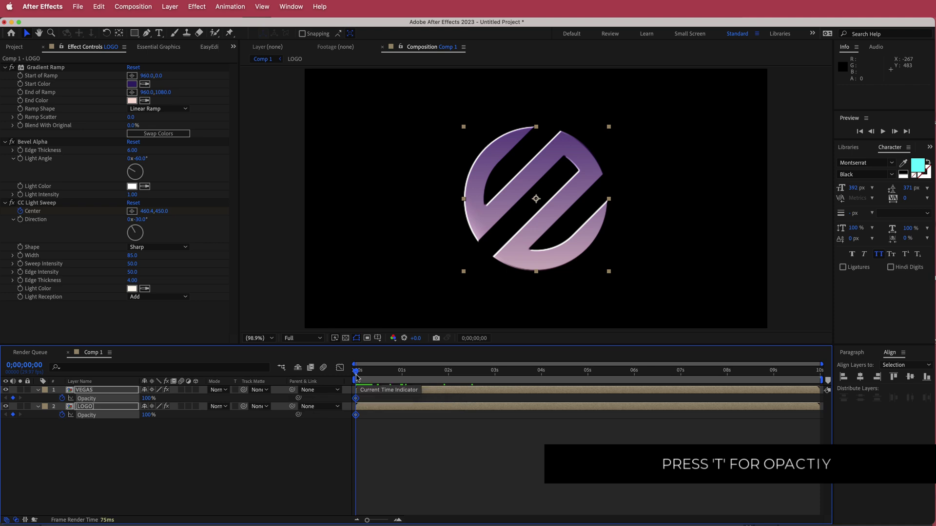
- Add a 0% opacity keyframe to the LOGO layer at 0;00;02;00 and delete its opacity keyframe at 0;00;00;00
{"action": "left_click", "coordinate": [437, 372]}
{"action": "left_click_drag", "start_coordinate": [446, 376], "coordinate": [449, 375]}
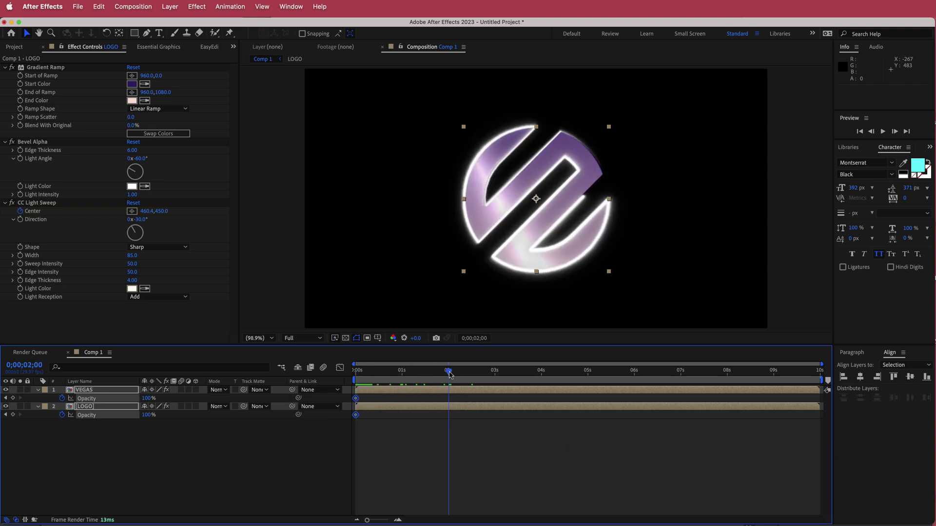
{"action": "left_click", "coordinate": [190, 449]}
{"action": "left_click", "coordinate": [148, 415]}
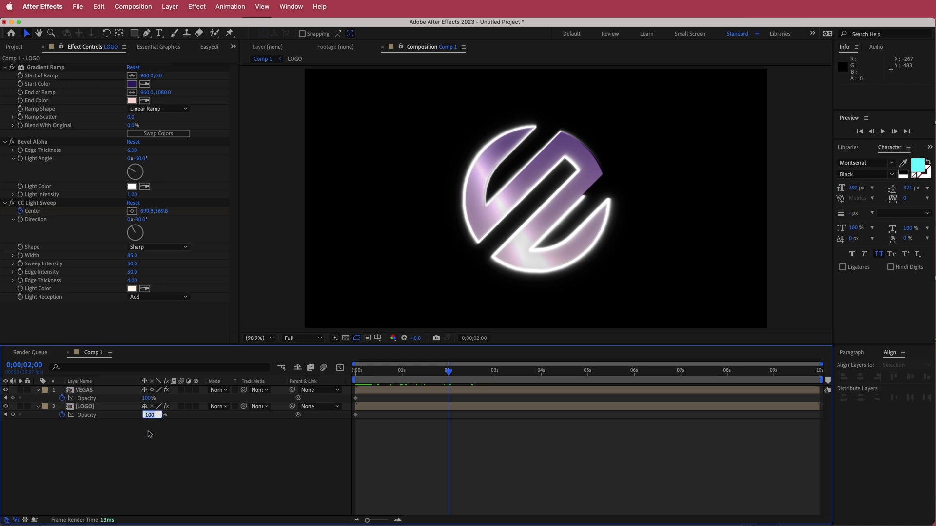
{"action": "key", "text": "Return"}
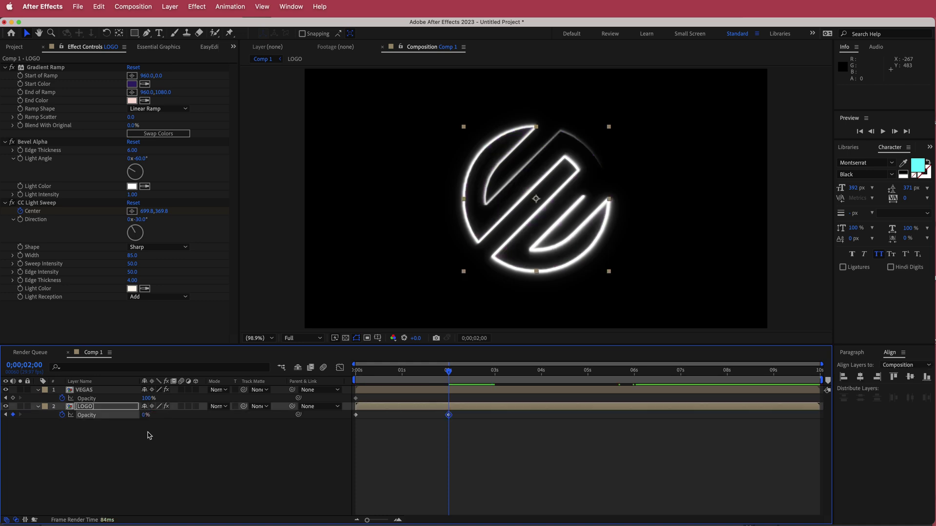
{"action": "left_click", "coordinate": [370, 425]}
{"action": "left_click", "coordinate": [355, 415]}
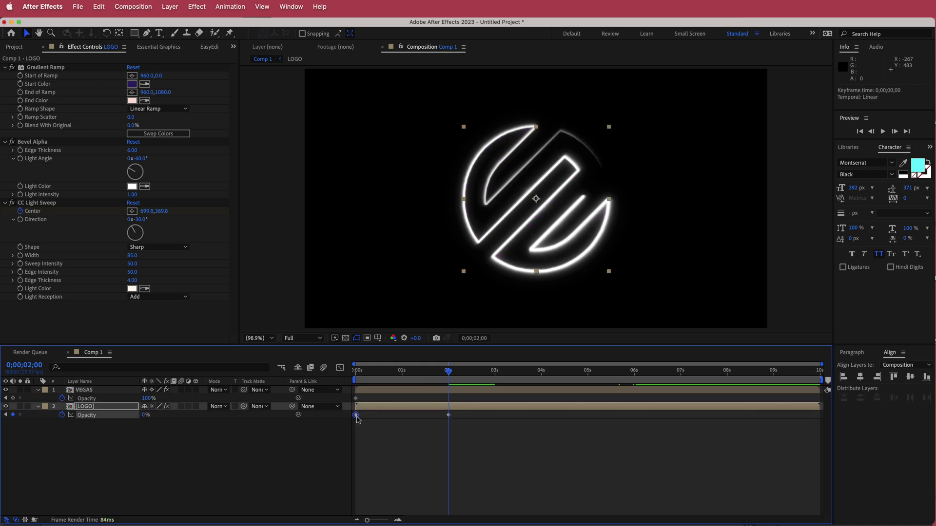
{"action": "key", "text": "Delete"}
- At 0;00;04;00, keyframe the VEGAS layer's opacity at 0% and the LOGO layer's opacity at 100%
{"action": "left_click_drag", "start_coordinate": [449, 371], "coordinate": [543, 378]}
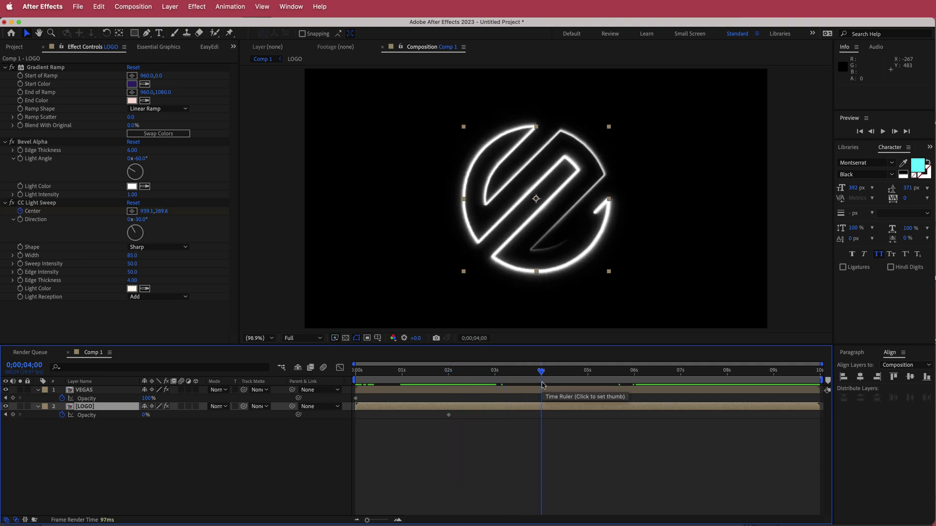
{"action": "left_click", "coordinate": [147, 399]}
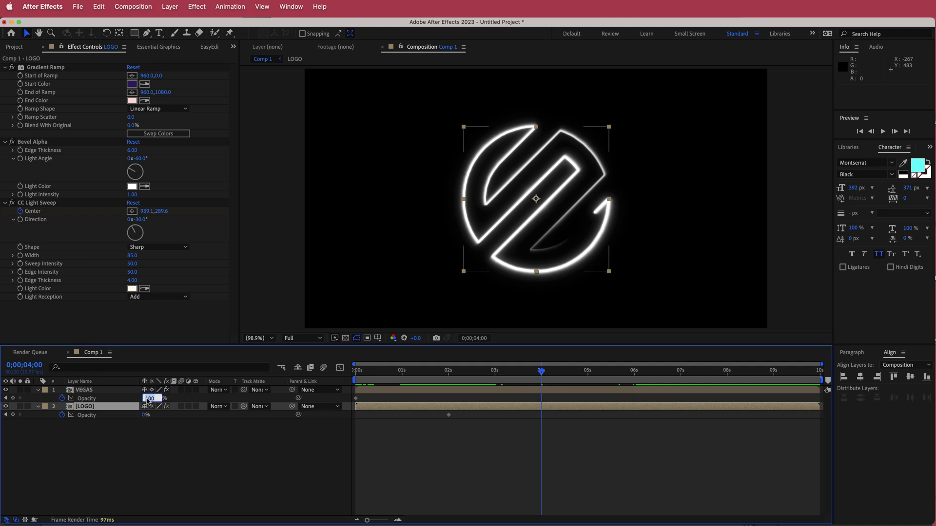
{"action": "key", "text": "Return"}
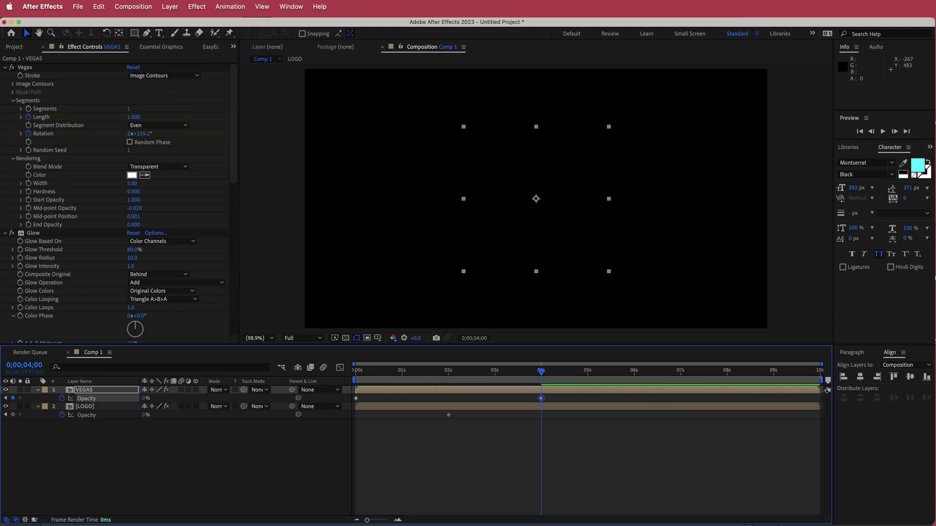
{"action": "left_click", "coordinate": [145, 416]}
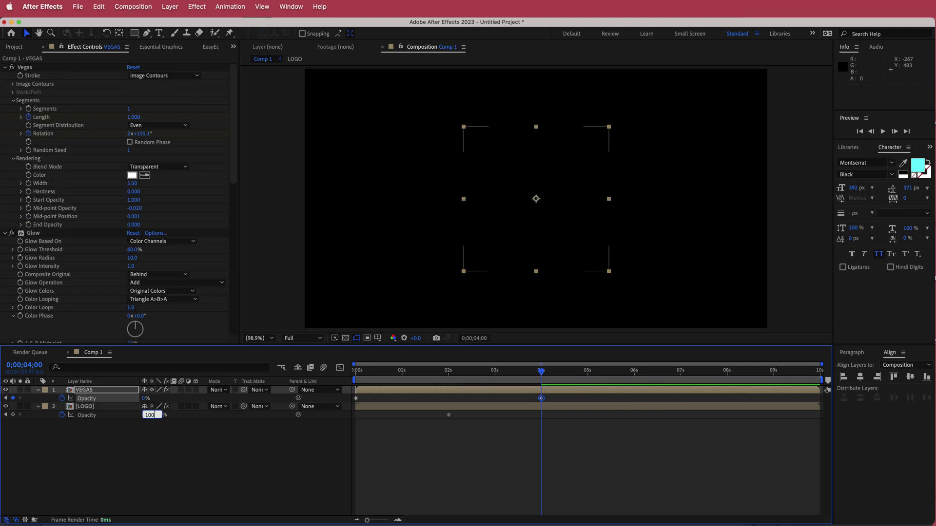
{"action": "key", "text": "Return"}
- Apply Easy Ease In to all opacity keyframes of the VEGAS and LOGO layers and preview the animation
{"action": "left_click_drag", "start_coordinate": [543, 373], "coordinate": [355, 378]}
{"action": "left_click_drag", "start_coordinate": [581, 397], "coordinate": [346, 431]}
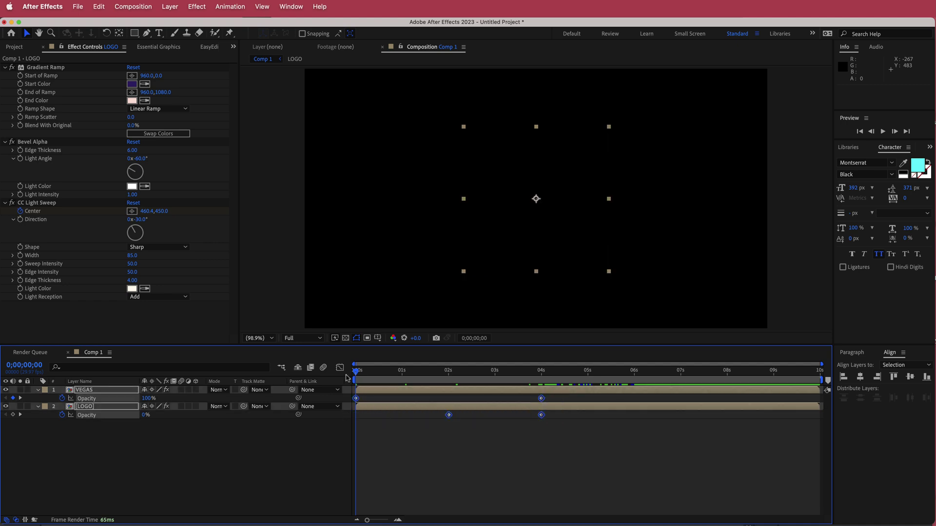
{"action": "left_click", "coordinate": [230, 6]}
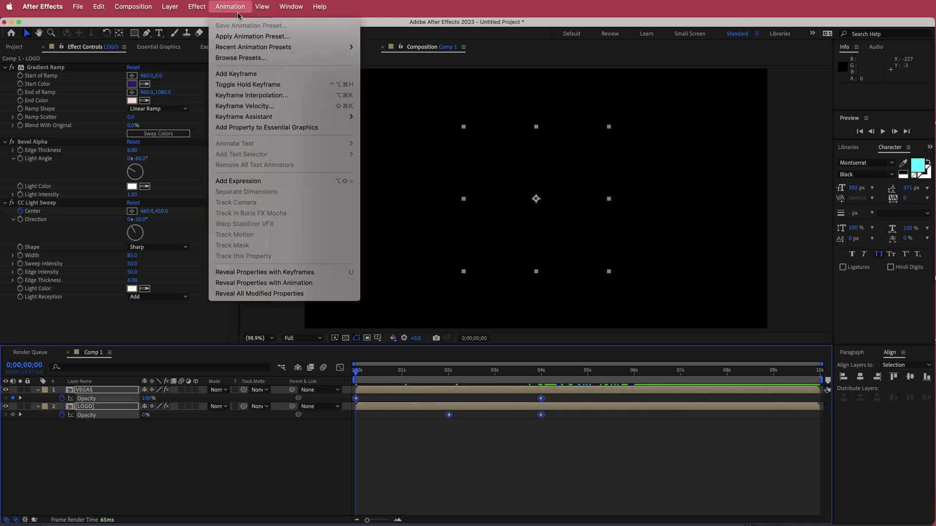
{"action": "mouse_move", "coordinate": [285, 117]}
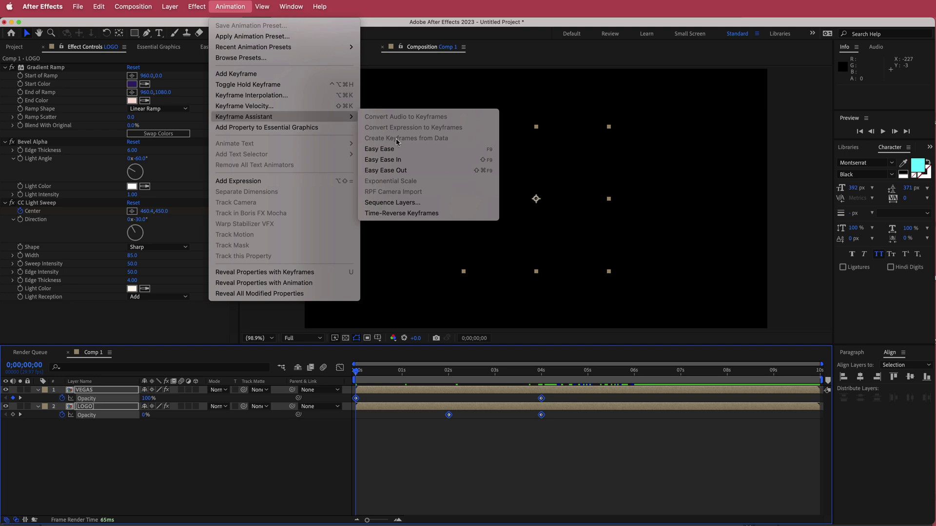
{"action": "left_click", "coordinate": [385, 159]}
{"action": "left_click_drag", "start_coordinate": [584, 372], "coordinate": [362, 382]}
{"action": "key", "text": "space"}
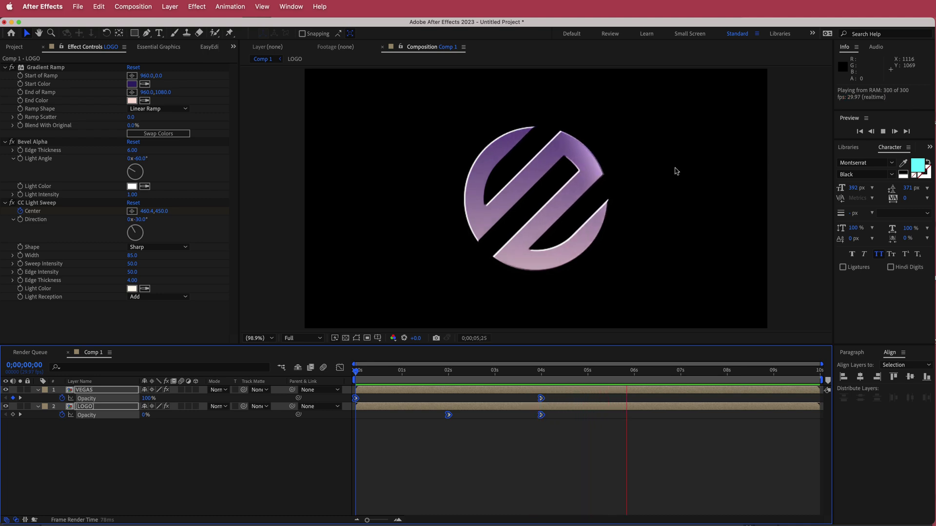
- Collapse both layers' properties, duplicate the VEGAS layer and set the duplicate's blending mode to Add
{"action": "left_click", "coordinate": [111, 454]}
{"action": "left_click", "coordinate": [39, 407]}
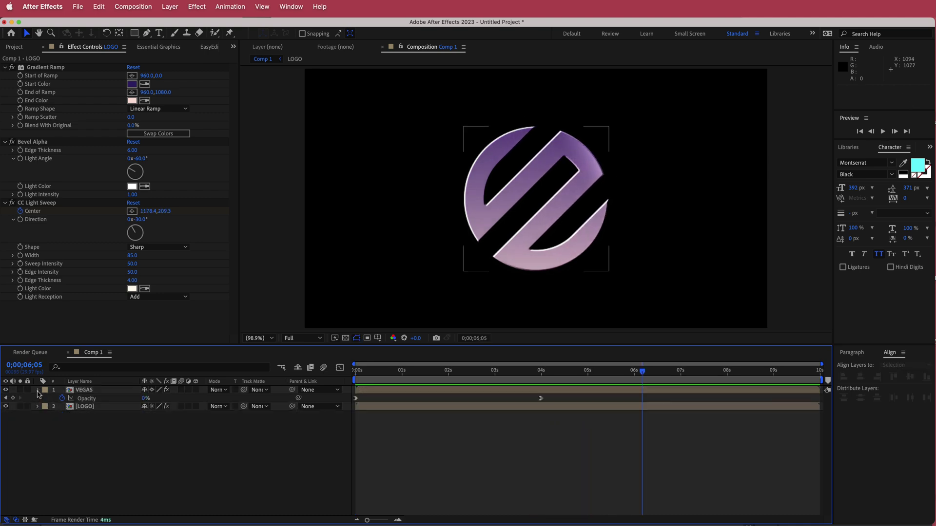
{"action": "left_click", "coordinate": [38, 390]}
{"action": "left_click", "coordinate": [83, 391]}
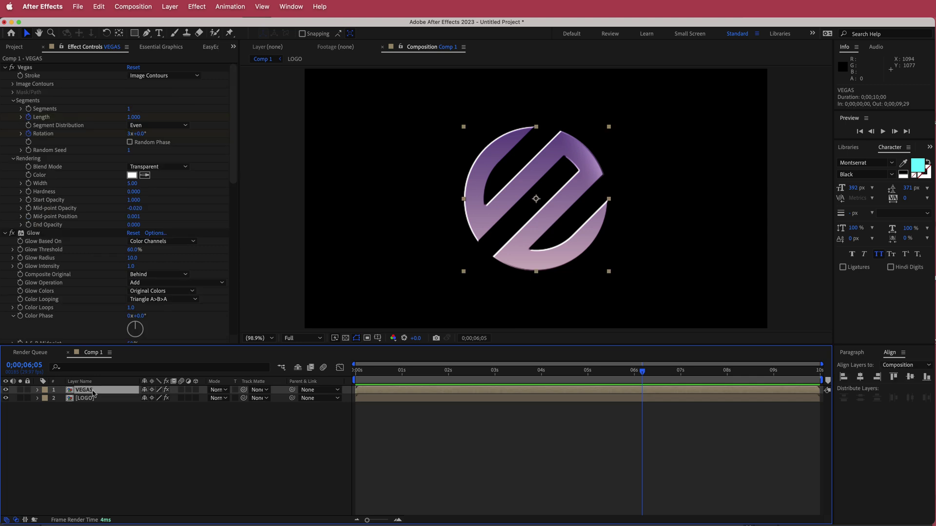
{"action": "key", "text": "super+d"}
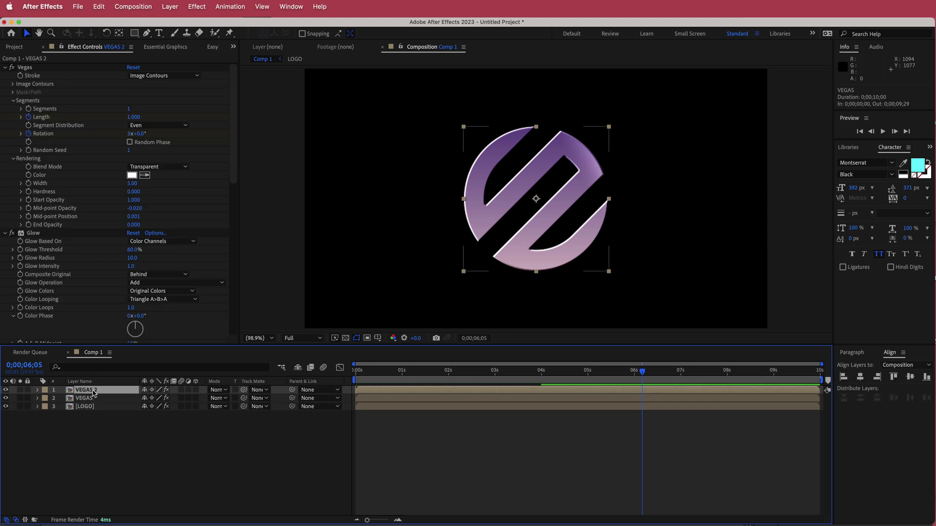
{"action": "left_click", "coordinate": [220, 390]}
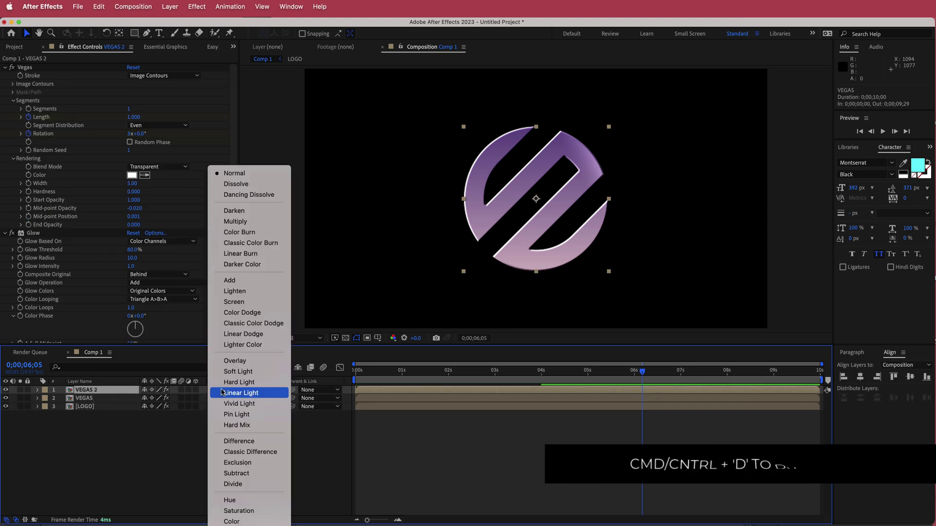
{"action": "left_click", "coordinate": [263, 285]}
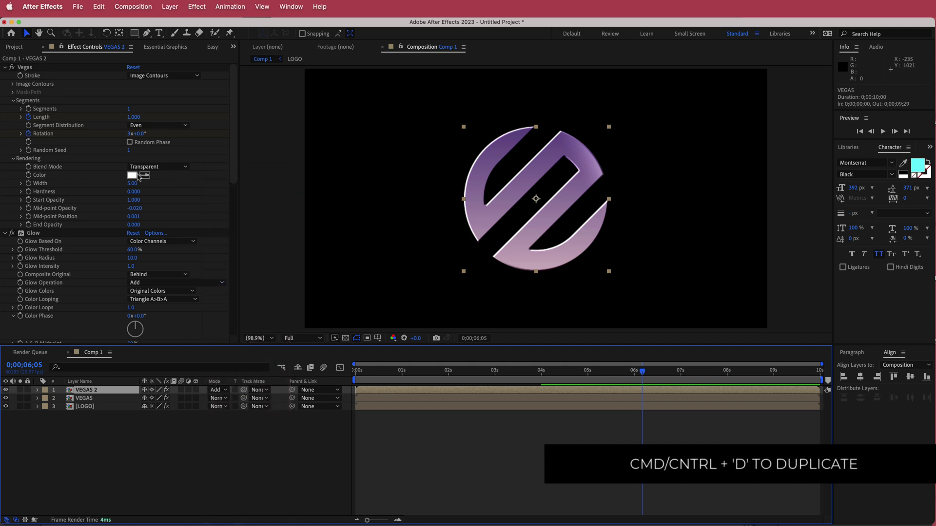
- Copy the palest pink of the purple-and-pink Color Hunt palette and use it as VEGAS 2's Vegas color in After Effects
{"action": "key", "text": "super+Tab"}
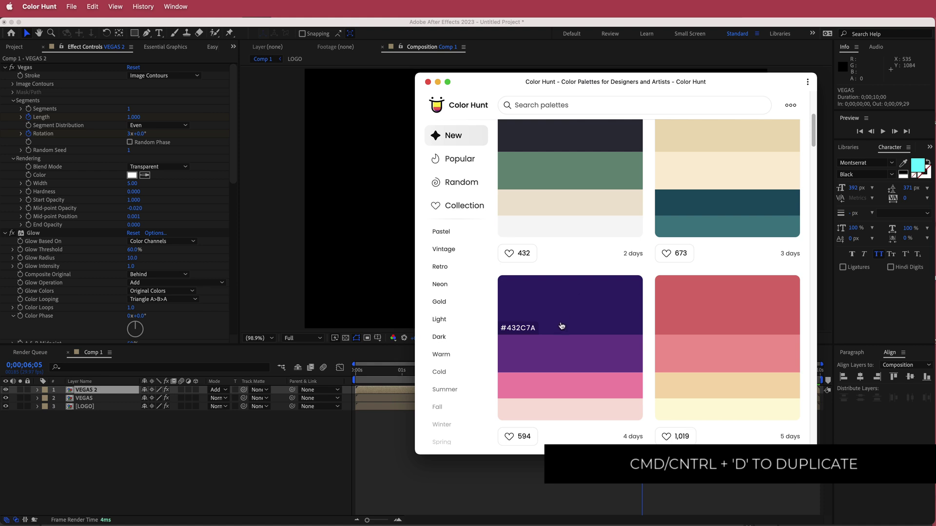
{"action": "left_click", "coordinate": [519, 416]}
{"action": "key", "text": "super+Tab"}
{"action": "mouse_move", "coordinate": [443, 370]}
{"action": "left_mouse_down"}
{"action": "mouse_move", "coordinate": [485, 371]}
{"action": "mouse_move", "coordinate": [448, 370]}
{"action": "left_mouse_up"}
{"action": "left_click", "coordinate": [145, 423]}
- Duplicate the VEGAS 2 layer and set the copy's Vegas color to the stronger pink from the Color Hunt palette
{"action": "left_click", "coordinate": [94, 391]}
{"action": "key", "text": "super+d"}
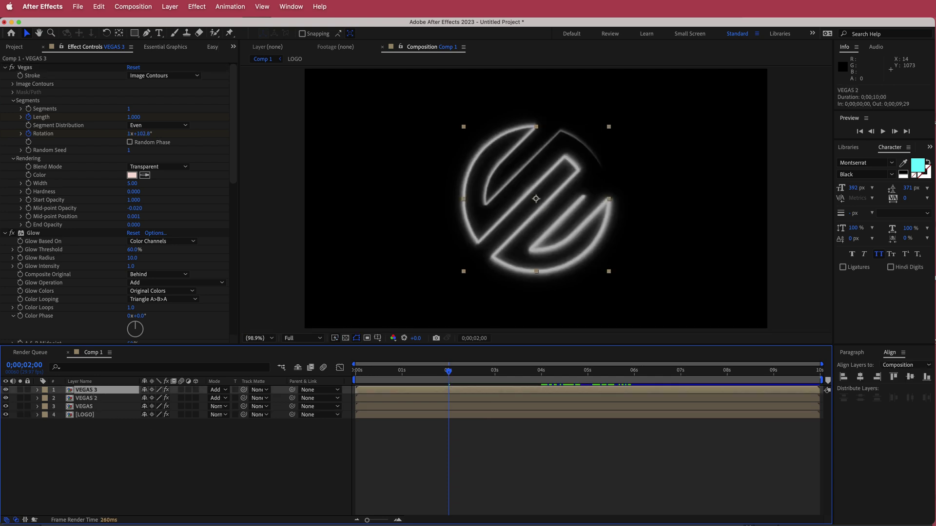
{"action": "key", "text": "super+Tab"}
{"action": "left_click", "coordinate": [551, 393]}
{"action": "key", "text": "super+Tab"}
{"action": "left_click", "coordinate": [131, 175]}
{"action": "key", "text": "super+v"}
{"action": "left_click", "coordinate": [246, 183]}
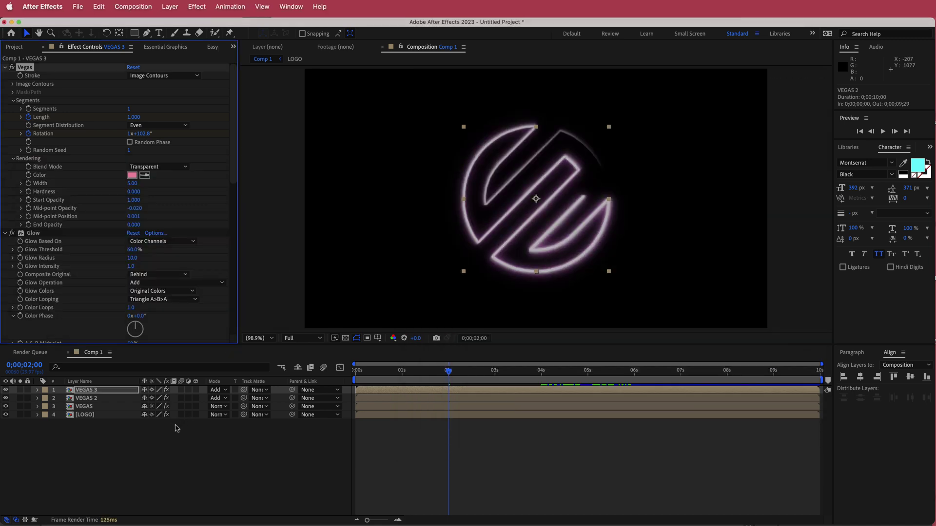
- Duplicate the VEGAS 3 layer and set the copy's Vegas color to a dark purple
{"action": "left_click", "coordinate": [167, 442]}
{"action": "left_click", "coordinate": [101, 392]}
{"action": "key", "text": "super+d"}
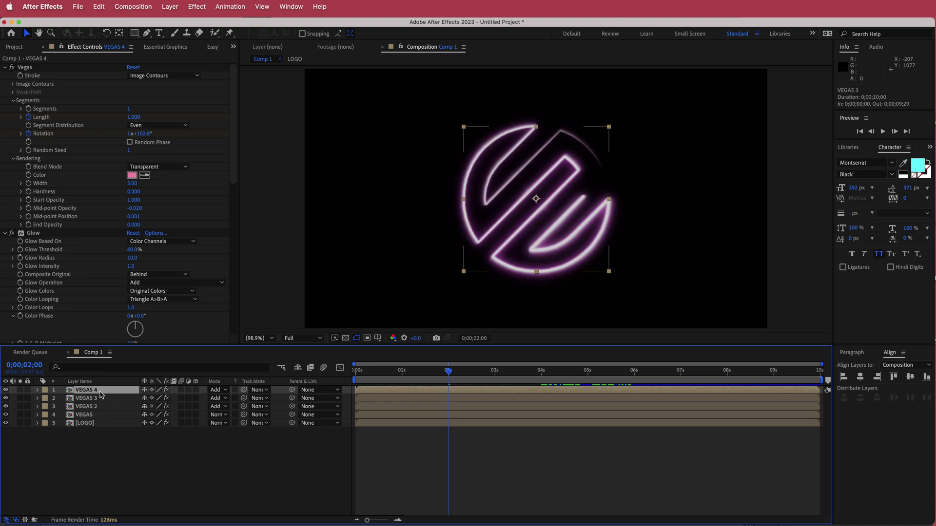
- Preview the coloured outline glow and its transition to the solid logo along the timeline
{"action": "mouse_move", "coordinate": [448, 372]}
{"action": "left_mouse_down"}
{"action": "mouse_move", "coordinate": [526, 371]}
{"action": "mouse_move", "coordinate": [377, 371]}
{"action": "mouse_move", "coordinate": [442, 371]}
{"action": "left_mouse_up"}
{"action": "key", "text": "space"}
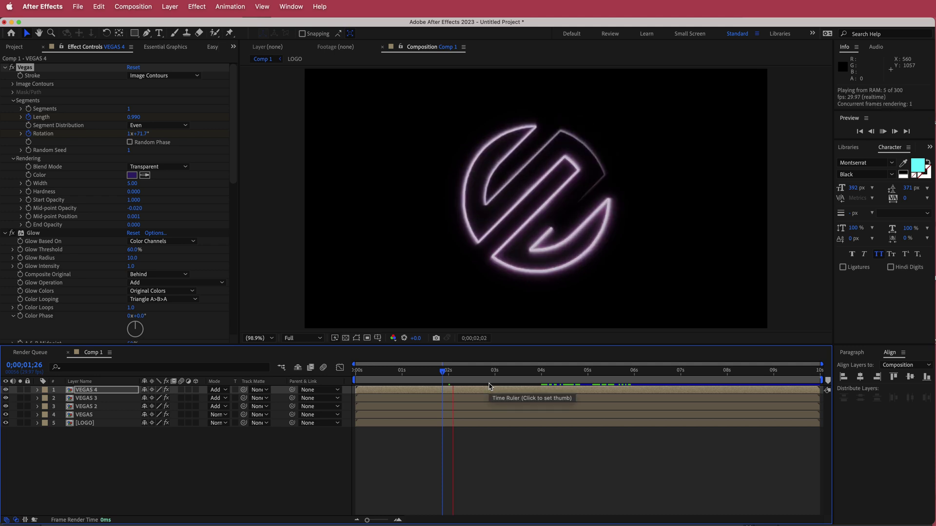
{"action": "key", "text": "space"}
{"action": "left_click", "coordinate": [645, 372]}
{"action": "left_click_drag", "start_coordinate": [645, 377], "coordinate": [692, 374]}
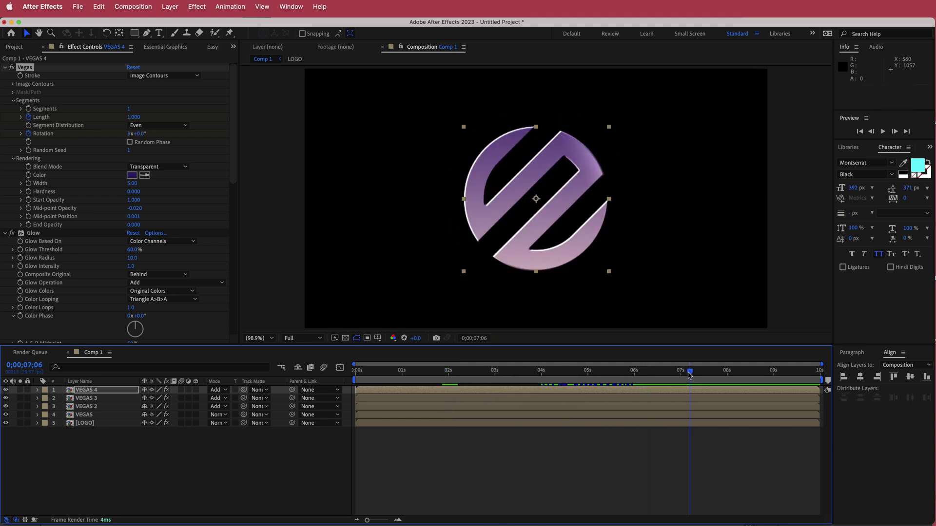
{"action": "key", "text": "space"}
{"action": "key", "text": "space"}
- Pre-compose the four VEGAS layers and the LOGO layer into a composition named LOGO FINAL
{"action": "left_click_drag", "start_coordinate": [149, 446], "coordinate": [90, 383]}
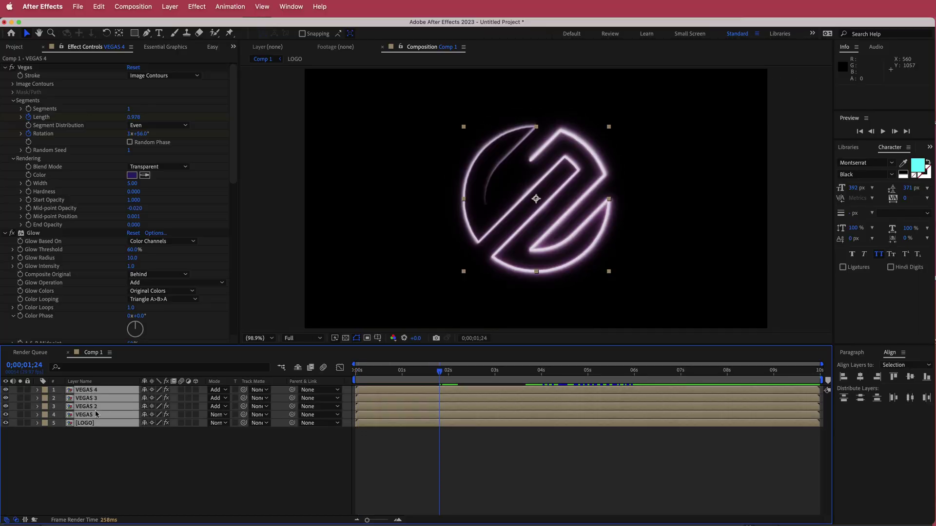
{"action": "left_click", "coordinate": [167, 8]}
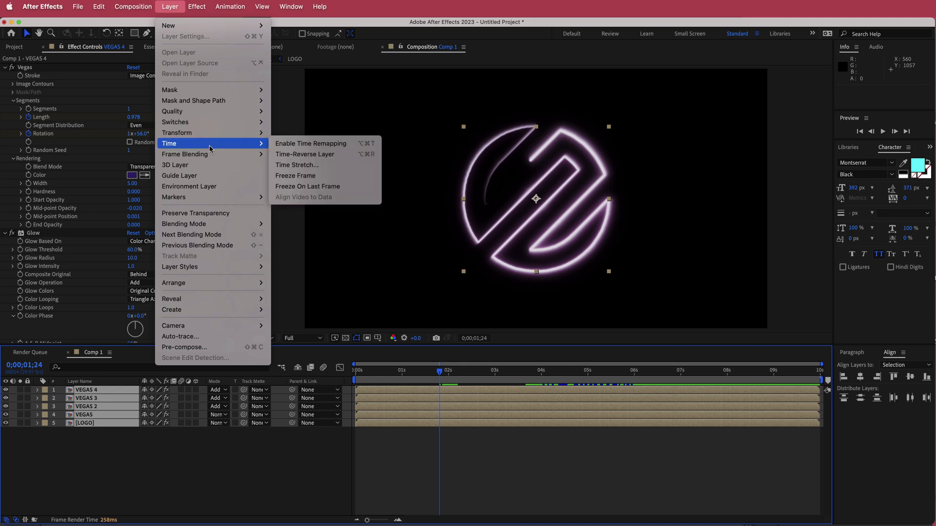
{"action": "left_click", "coordinate": [184, 347]}
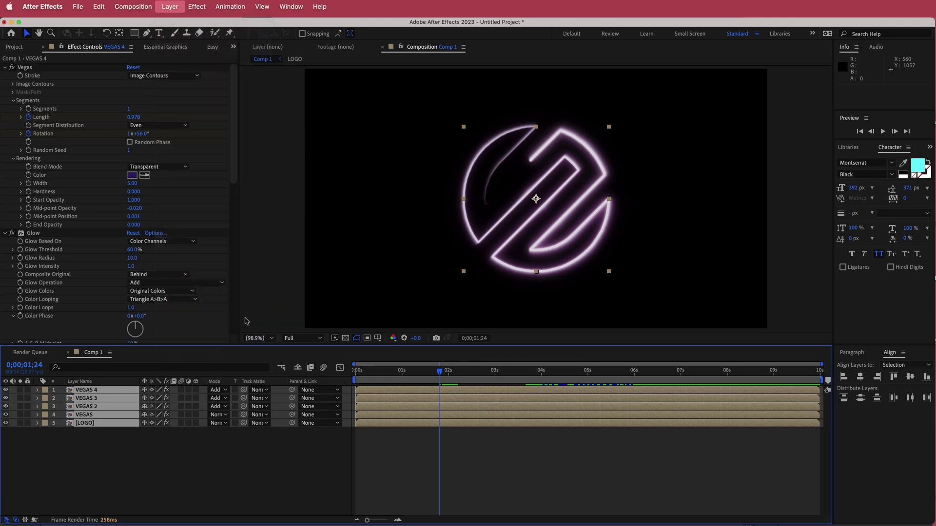
{"action": "type", "text": "LOGO FINAL"}
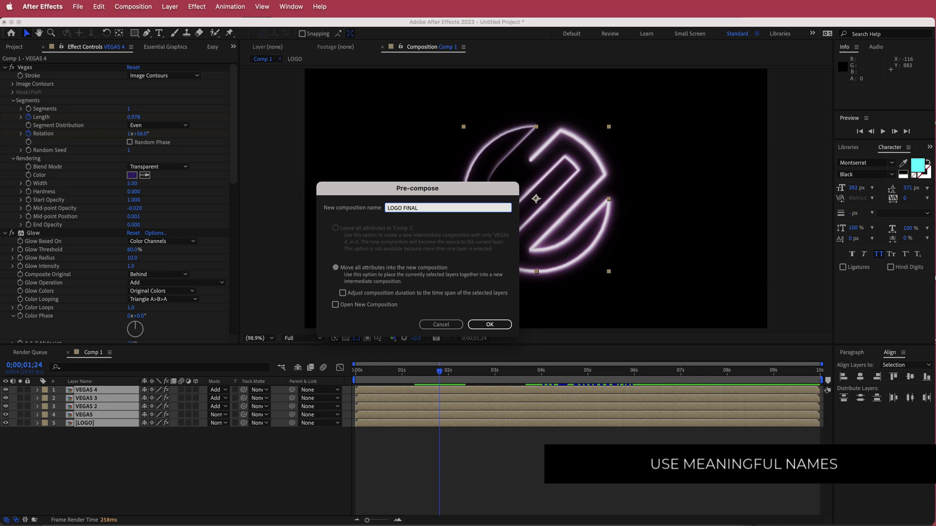
{"action": "key", "text": "Return"}
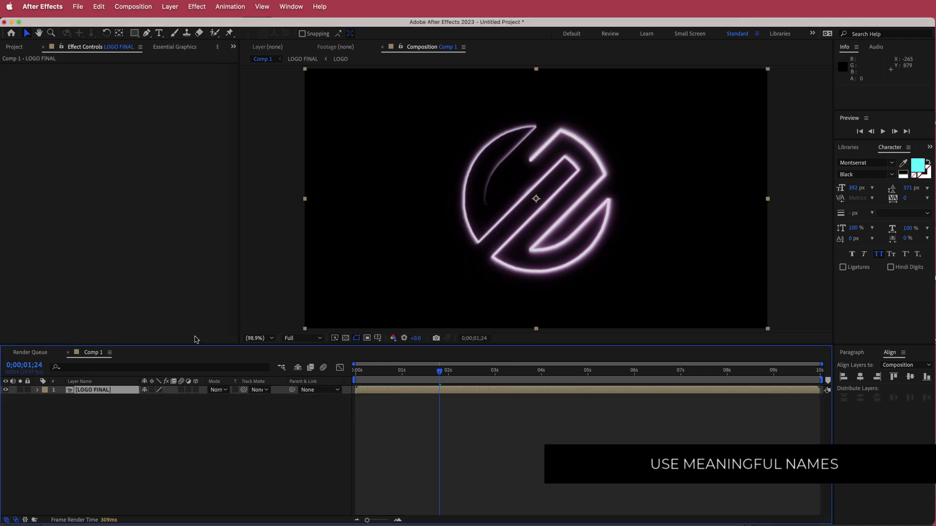
- Create a dark 1920 × 1080 px solid named BG and place it beneath the LOGO FINAL layer
{"action": "right_click", "coordinate": [164, 404]}
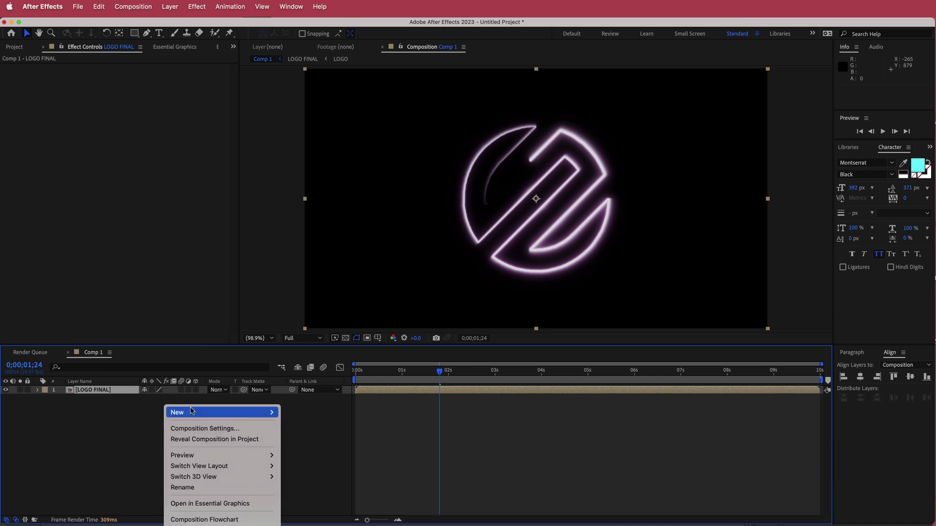
{"action": "mouse_move", "coordinate": [192, 412]}
{"action": "left_click", "coordinate": [312, 439]}
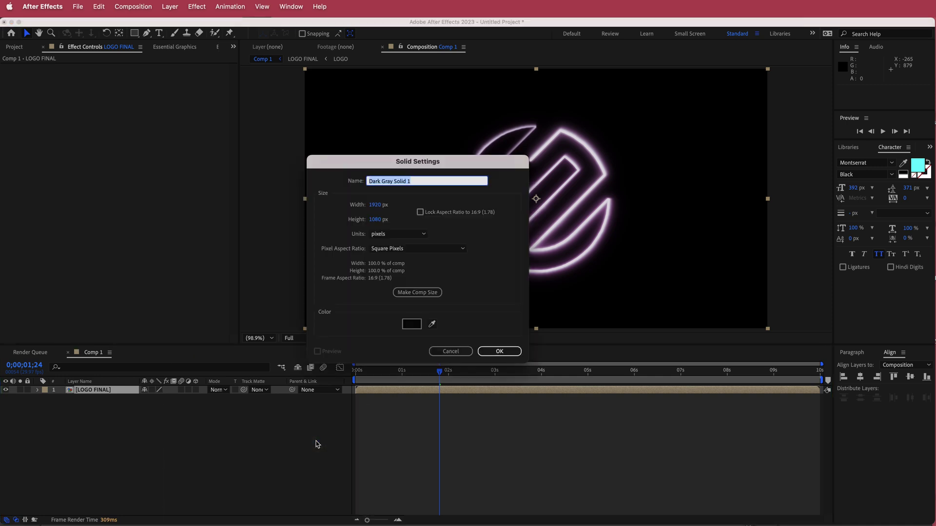
{"action": "type", "text": "BG"}
{"action": "key", "text": "Return"}
{"action": "left_click_drag", "start_coordinate": [90, 391], "coordinate": [93, 408]}
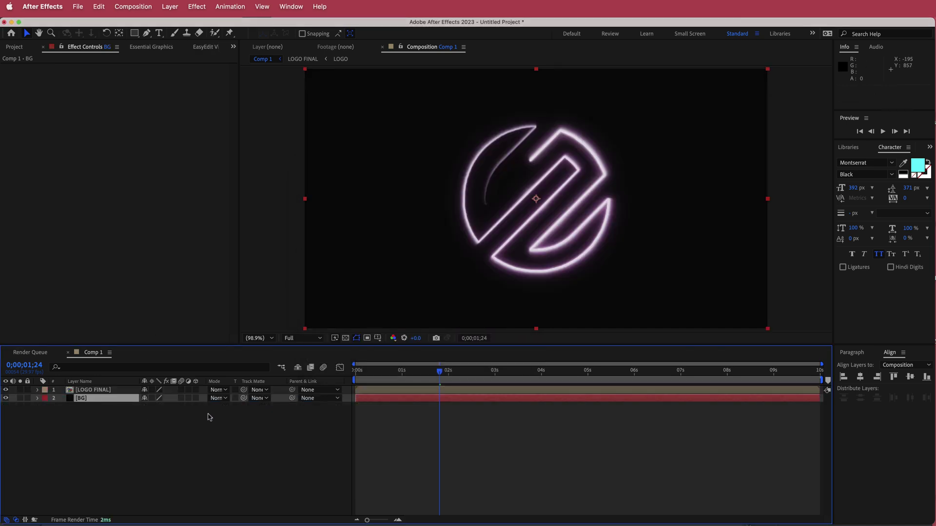
- Add a solid named DOTS between LOGO FINAL and BG and apply the Fill effect to it
{"action": "key", "text": "super+y"}
{"action": "type", "text": "DOTS"}
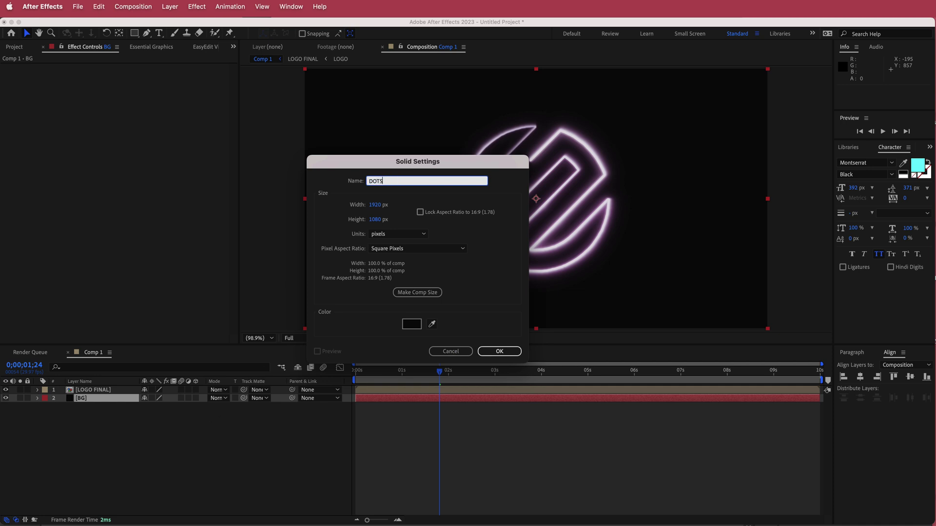
{"action": "key", "text": "Return"}
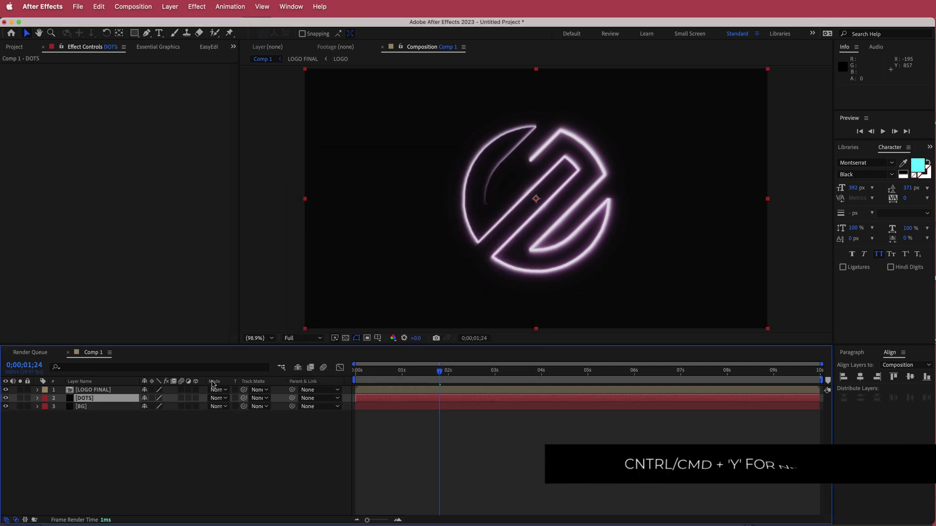
{"action": "key", "text": "ctrl+space"}
{"action": "type", "text": "fill"}
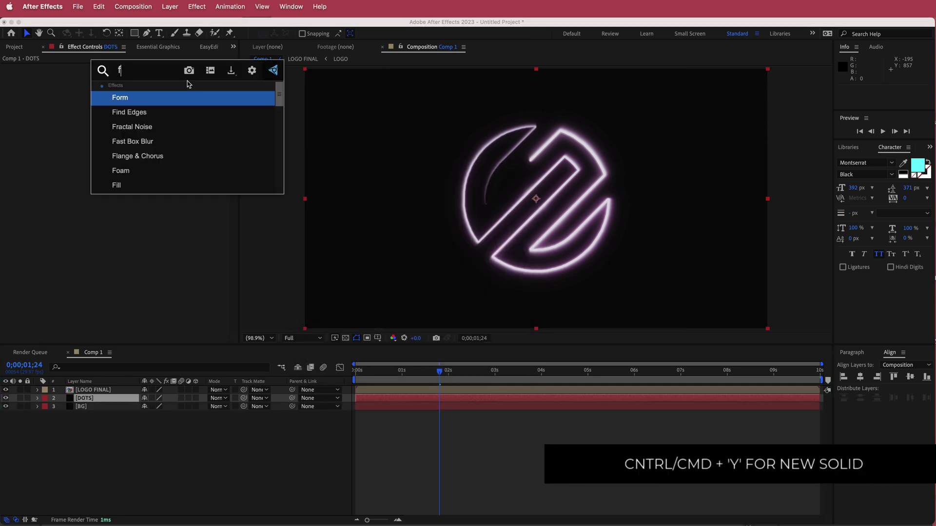
{"action": "key", "text": "Return"}
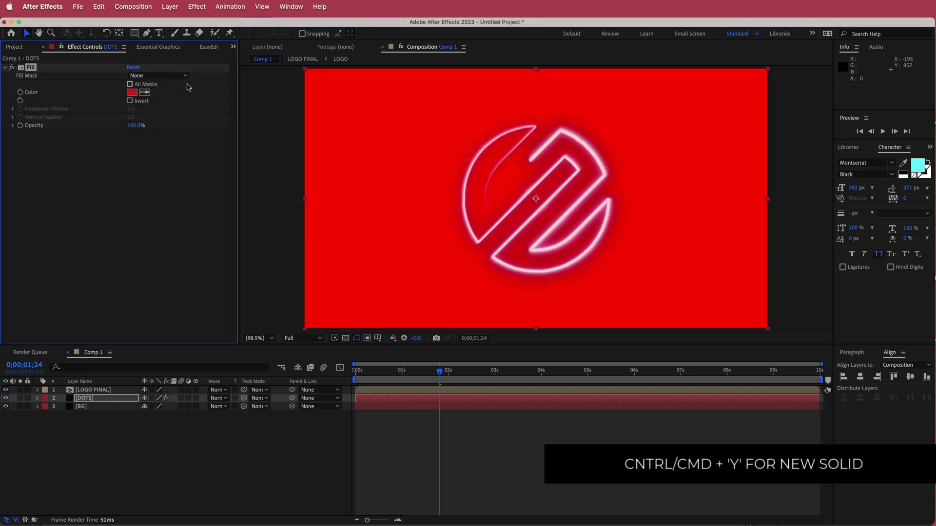
- Change the fill colour of the DOTS solid to white (FFFFFF)
{"action": "left_click", "coordinate": [133, 92]}
{"action": "type", "text": "FFFFFF"}
{"action": "left_click", "coordinate": [244, 183]}
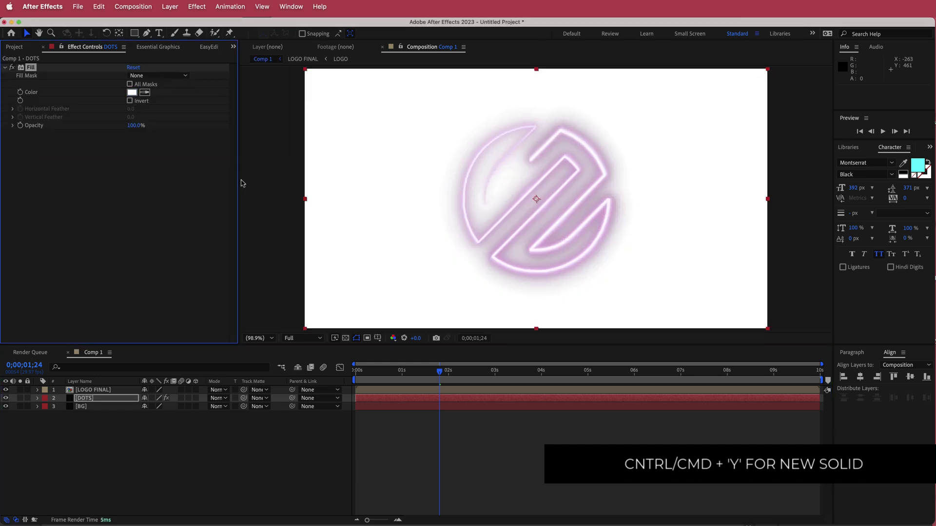
- Apply CC Ball Action to the DOTS layer with a Grid Spacing of 7 and a Ball Size of 20
{"action": "key", "text": "ctrl+space"}
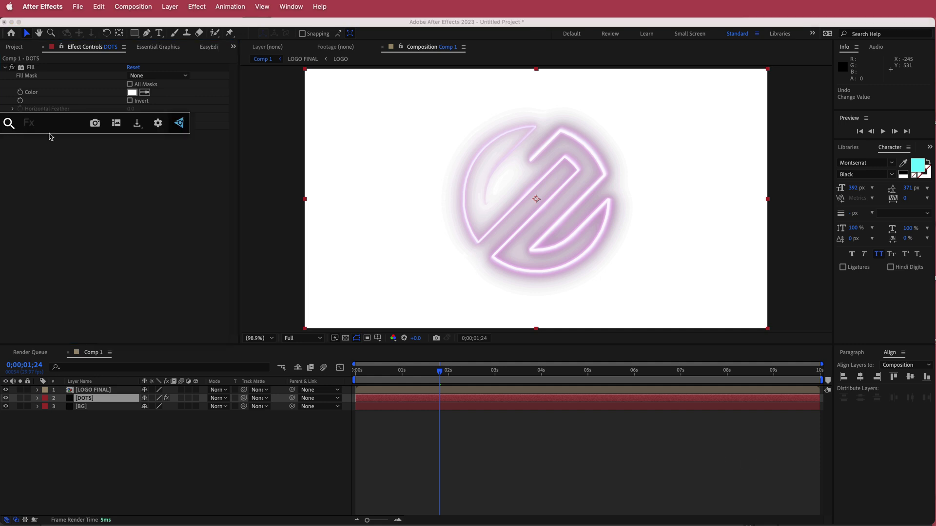
{"action": "type", "text": "cc"}
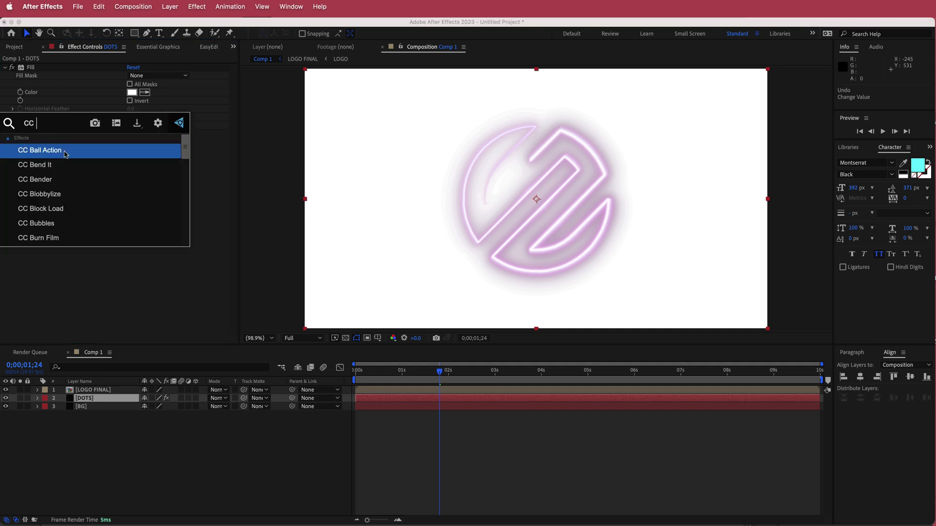
{"action": "left_click", "coordinate": [65, 151]}
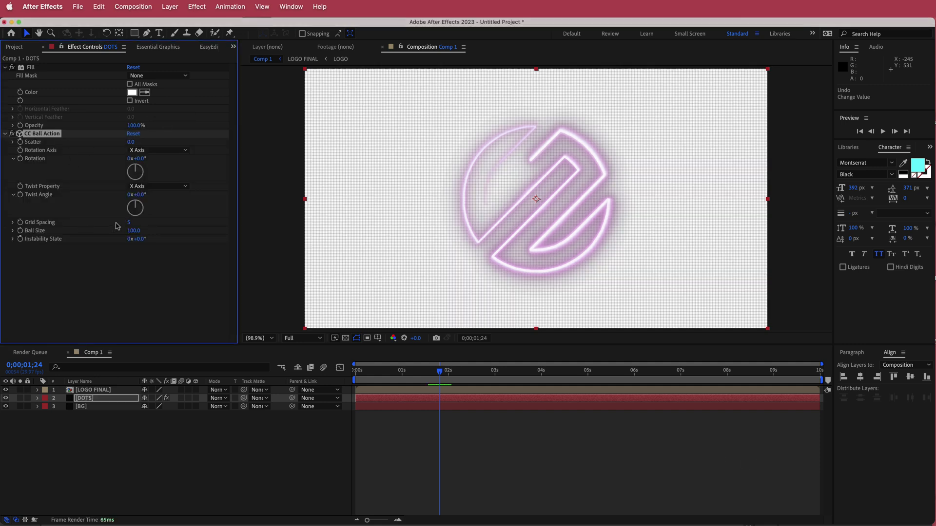
{"action": "left_click", "coordinate": [130, 224]}
{"action": "type", "text": "7"}
{"action": "key", "text": "Return"}
{"action": "left_click", "coordinate": [132, 232]}
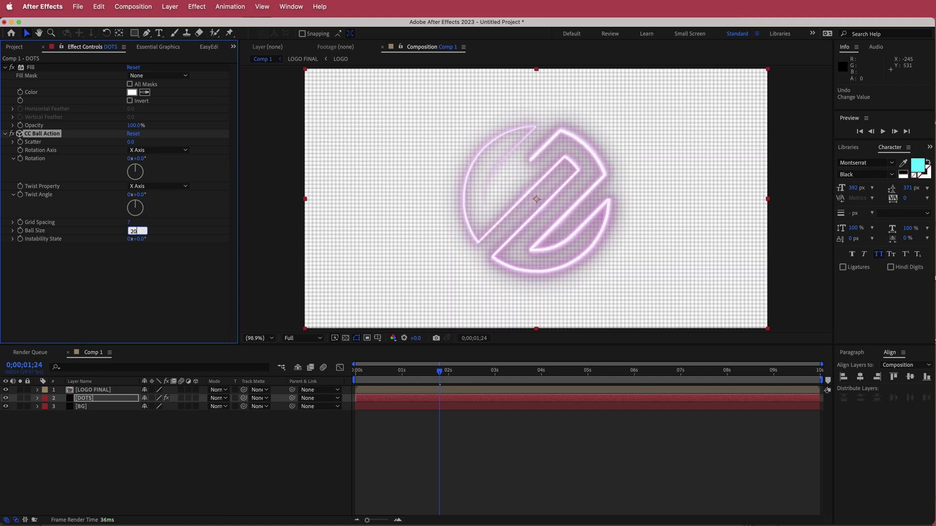
{"action": "type", "text": "20"}
{"action": "key", "text": "Return"}
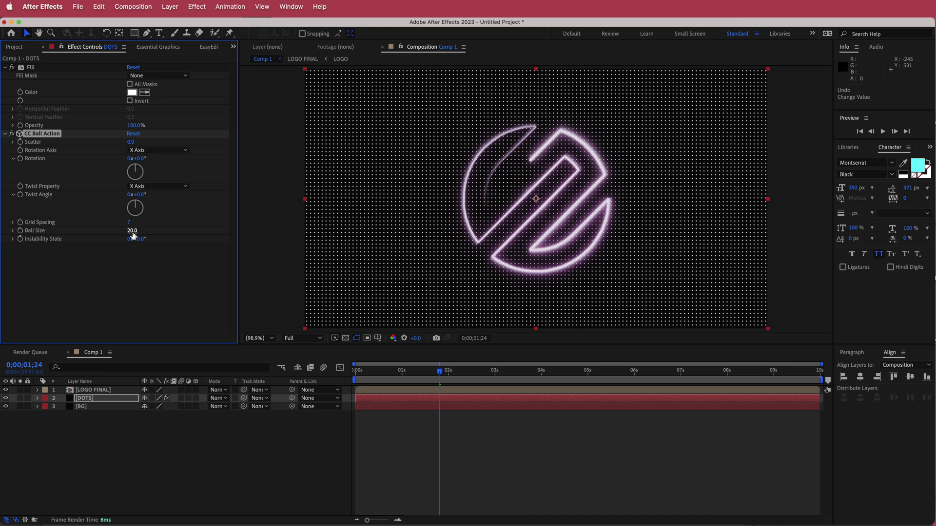
- Apply the Roughen Edges effect to the DOTS layer and set its Border to 4
{"action": "key", "text": "ctrl+space"}
{"action": "type", "text": "ro"}
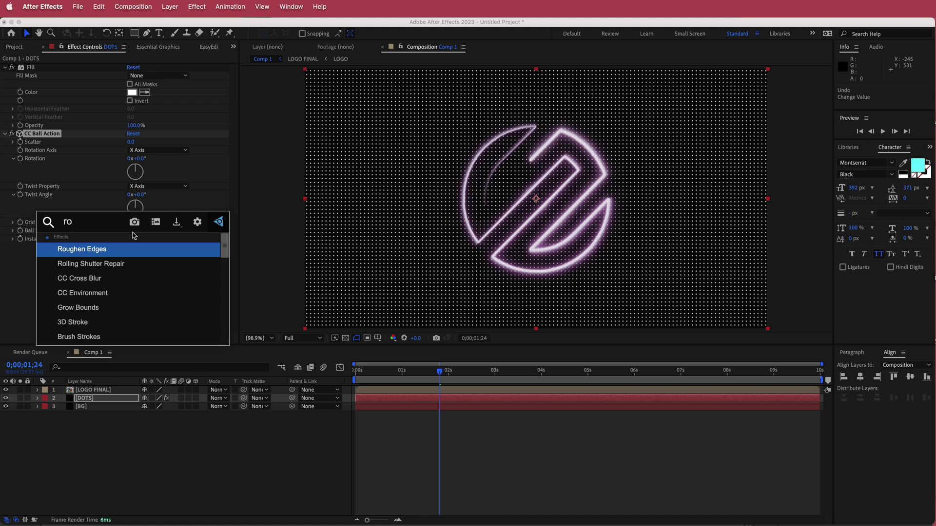
{"action": "left_click", "coordinate": [119, 251]}
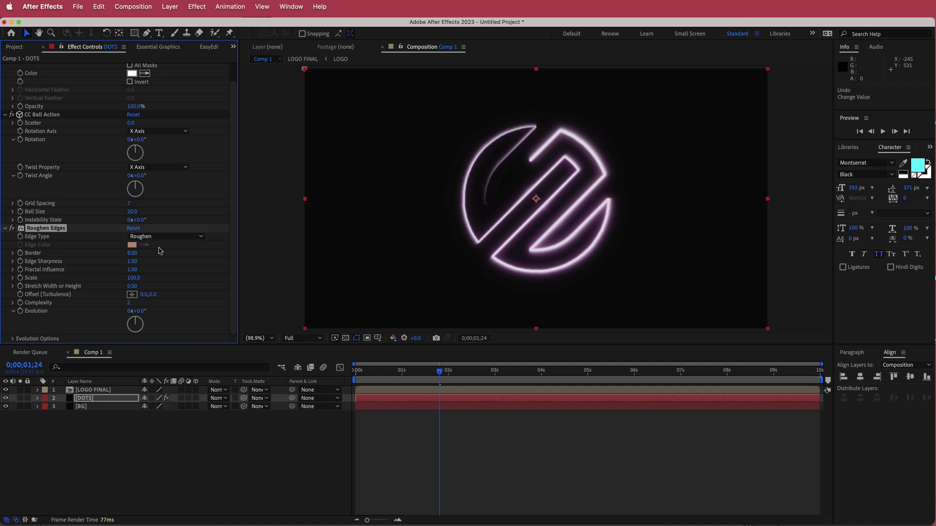
{"action": "left_click", "coordinate": [132, 253]}
{"action": "key", "text": "Return"}
- Animate the Roughen Edges Evolution with the expression time*100 and check the dots at an earlier time
{"action": "left_click", "coordinate": [20, 312], "text": "alt"}
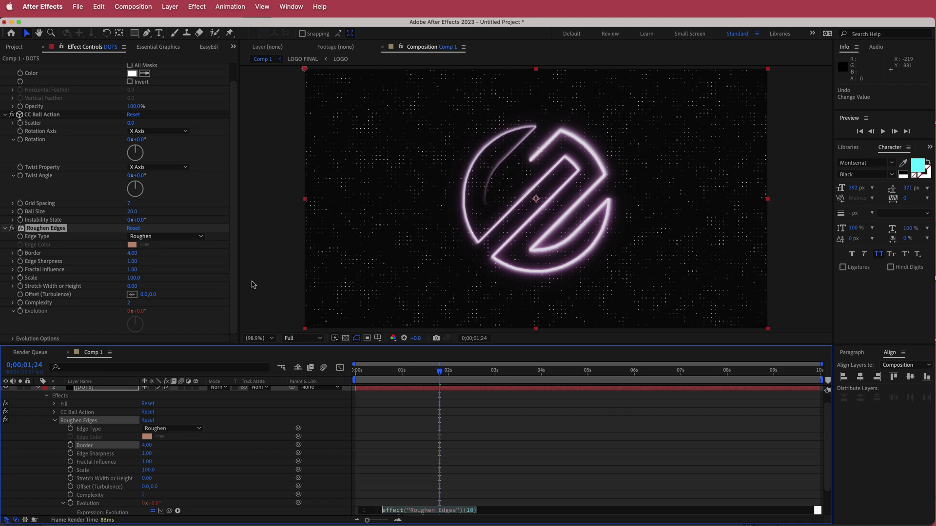
{"action": "type", "text": "time*100"}
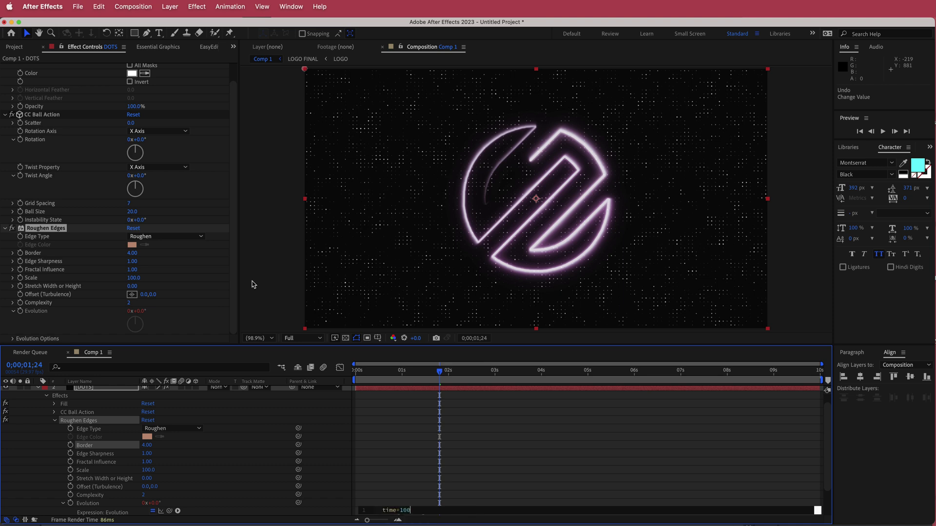
{"action": "left_click_drag", "start_coordinate": [441, 372], "coordinate": [389, 372]}
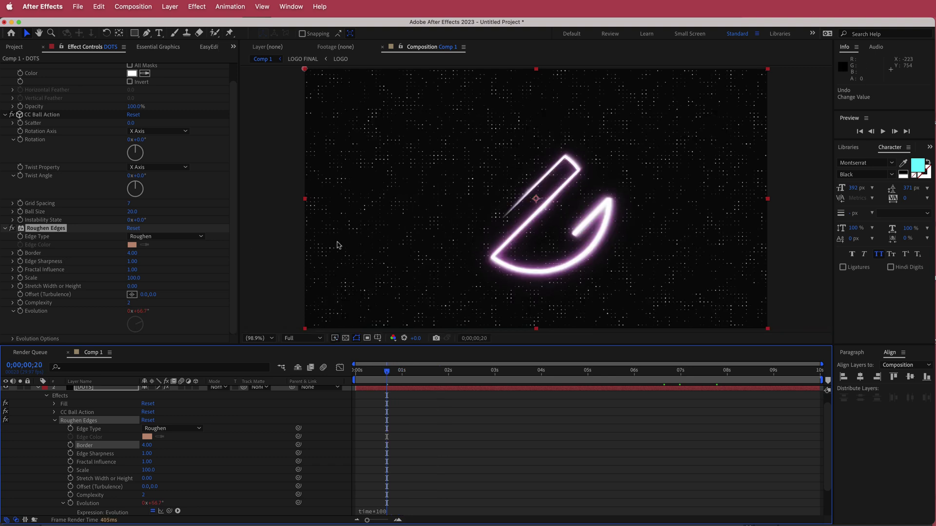
- Set the CC Ball Action Ball Size to 19 and Grid Spacing to 8, preview the dots, and collapse the DOTS layer
{"action": "left_click", "coordinate": [131, 213]}
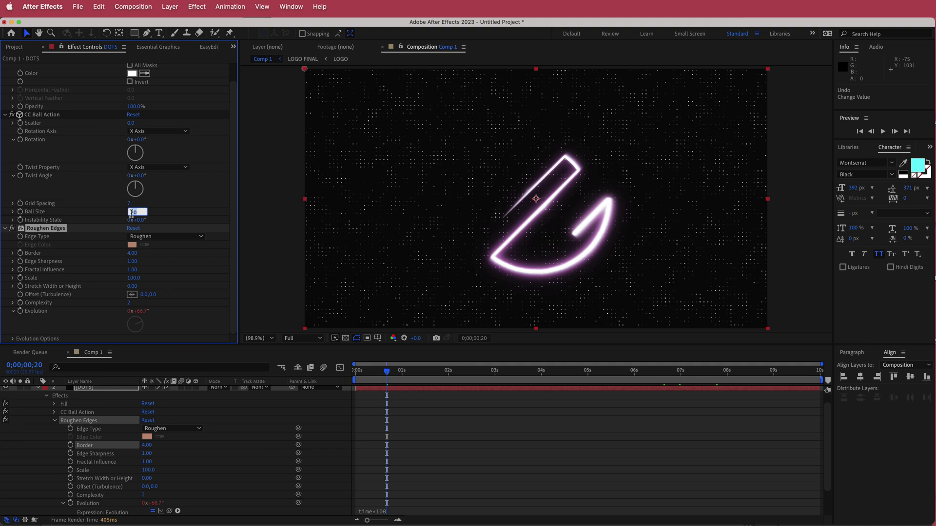
{"action": "key", "text": "Return"}
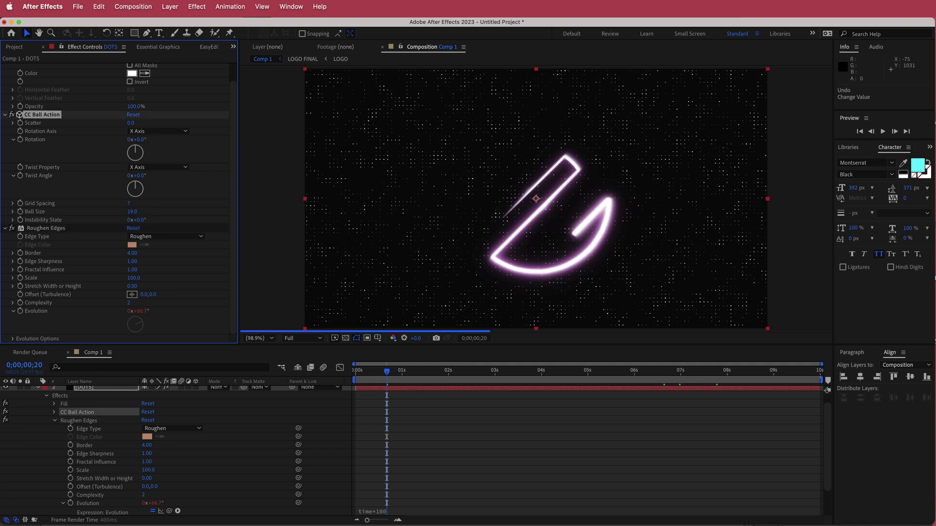
{"action": "left_click", "coordinate": [130, 205]}
{"action": "type", "text": "8"}
{"action": "key", "text": "Return"}
{"action": "left_click", "coordinate": [370, 387]}
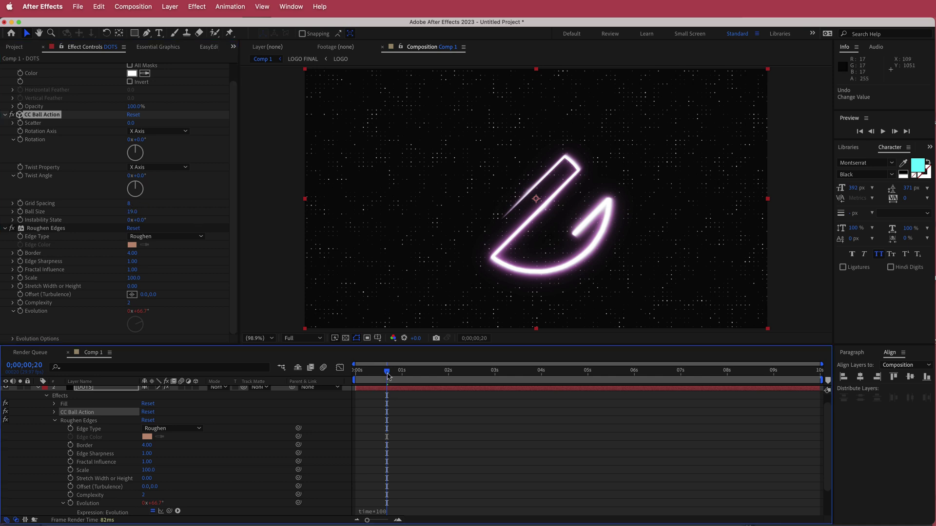
{"action": "key", "text": "space"}
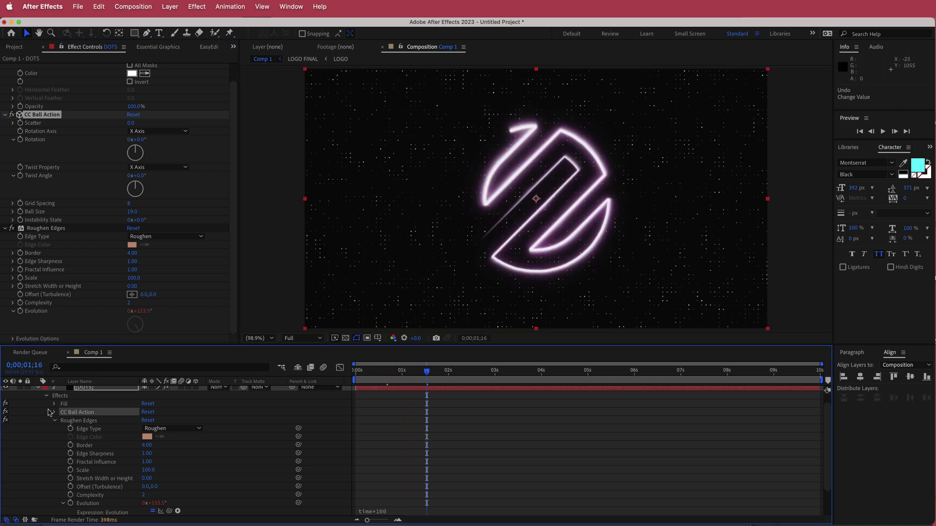
{"action": "scroll", "coordinate": [90, 416], "scroll_direction": "up", "scroll_amount": 1}
{"action": "left_click", "coordinate": [38, 399]}
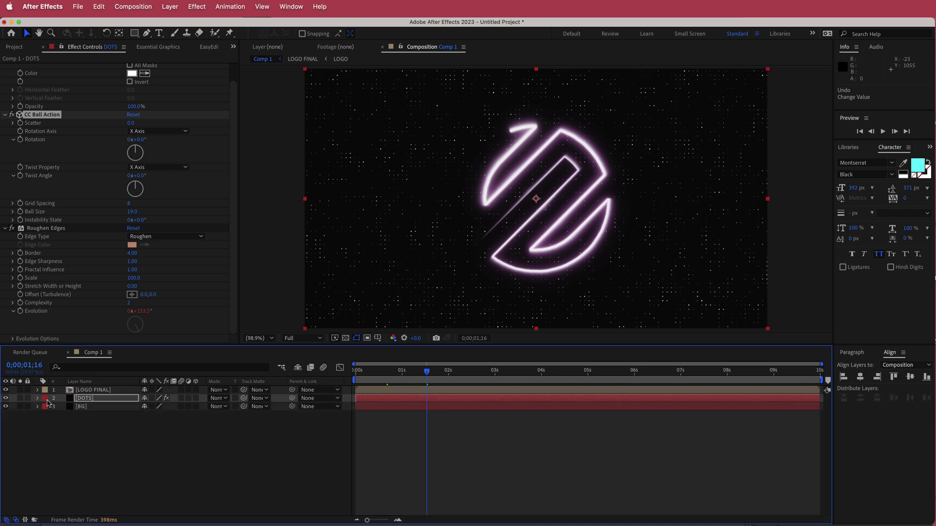
- Apply a Drop Shadow to the LOGO FINAL layer with Softness 50 and Distance 22, judging it on the solid logo
{"action": "left_click", "coordinate": [101, 390]}
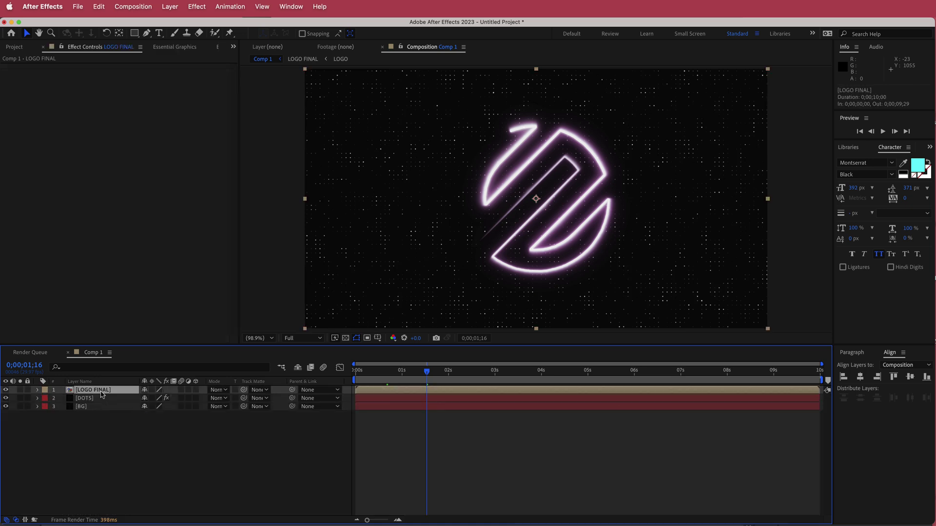
{"action": "key", "text": "ctrl+space"}
{"action": "type", "text": "drop"}
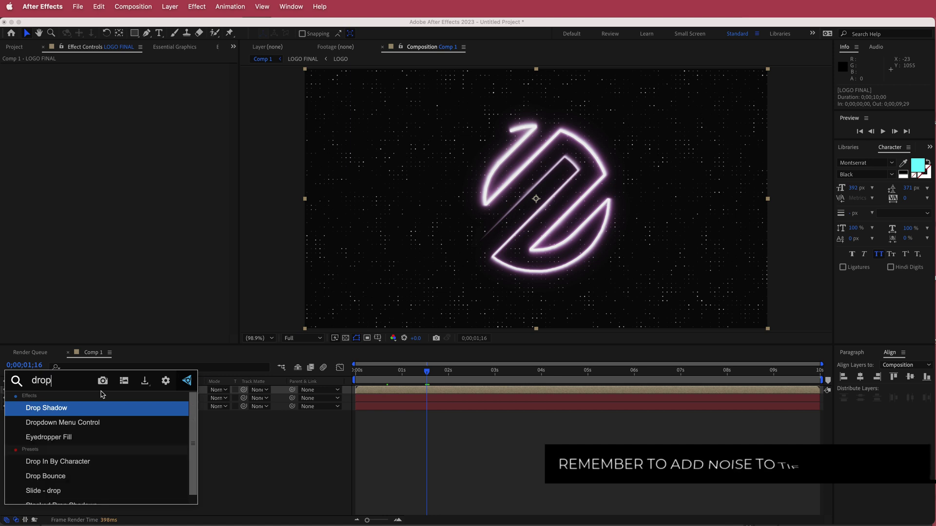
{"action": "key", "text": "Return"}
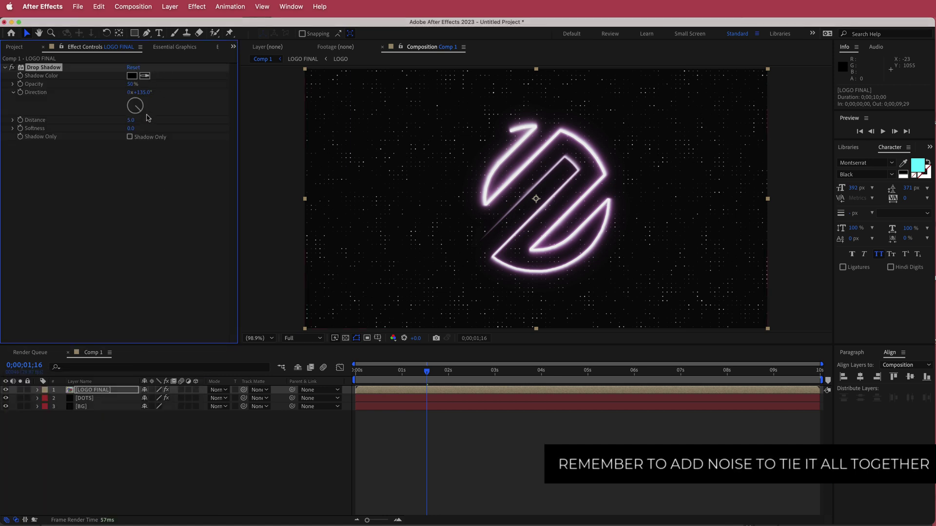
{"action": "left_click_drag", "start_coordinate": [427, 373], "coordinate": [515, 373]}
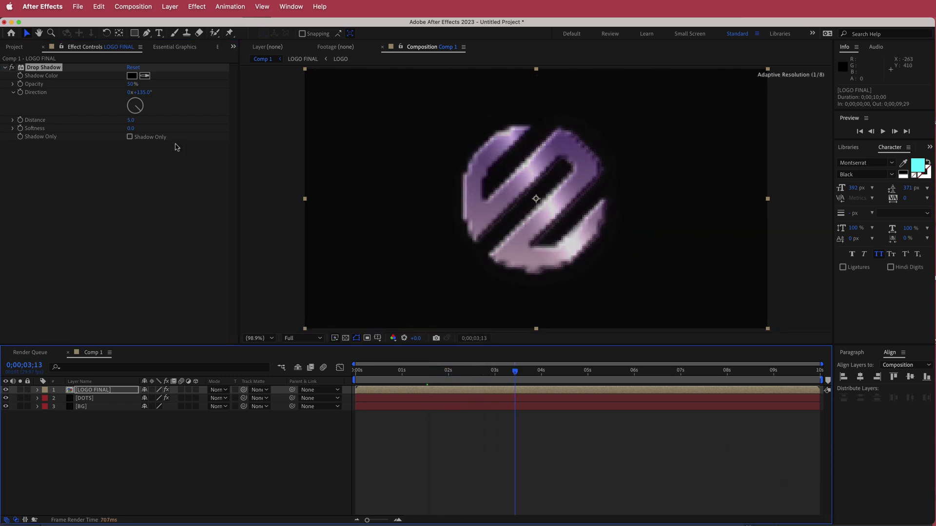
{"action": "left_click", "coordinate": [130, 128]}
{"action": "type", "text": "50"}
{"action": "key", "text": "Return"}
{"action": "left_click_drag", "start_coordinate": [131, 120], "coordinate": [141, 127]}
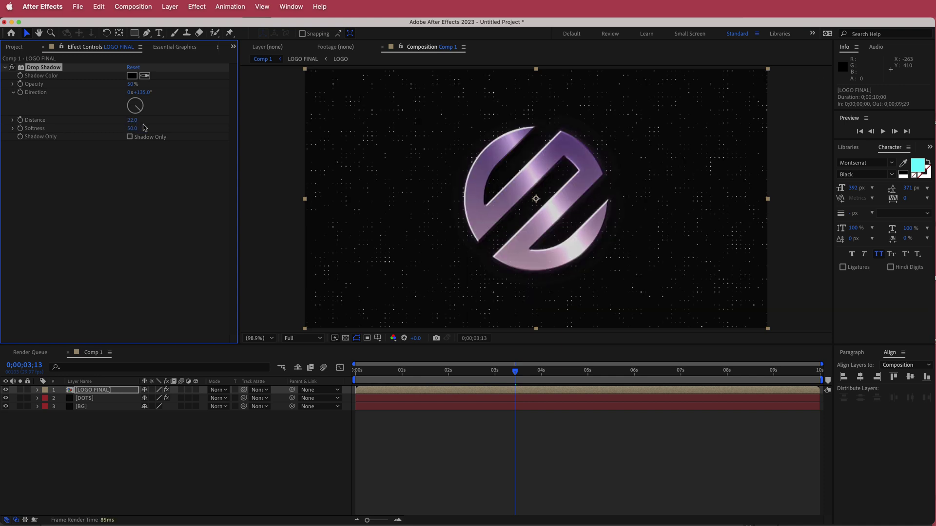
{"action": "left_click", "coordinate": [131, 120]}
- Preview the whole animation from the start of the timeline at Third resolution
{"action": "left_click_drag", "start_coordinate": [517, 380], "coordinate": [356, 379]}
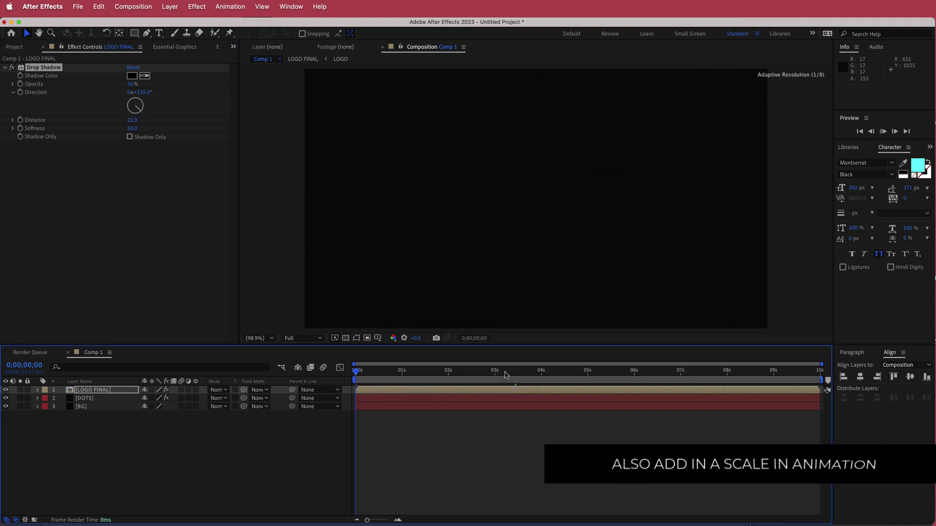
{"action": "key", "text": "space"}
{"action": "left_click", "coordinate": [296, 339]}
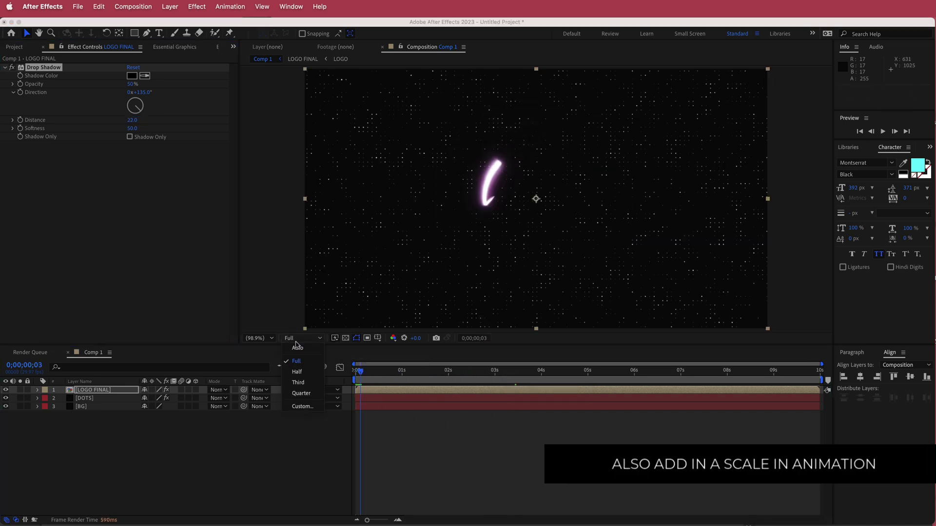
{"action": "left_click", "coordinate": [298, 383]}
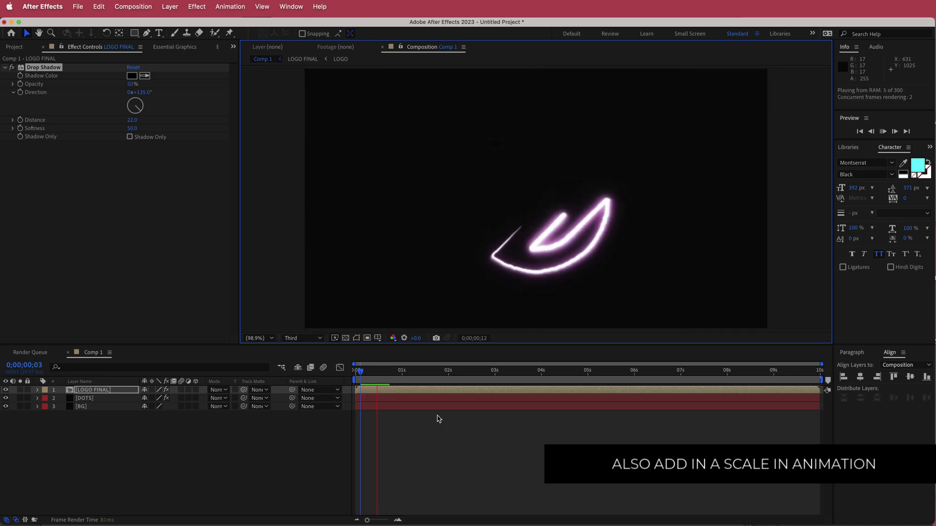